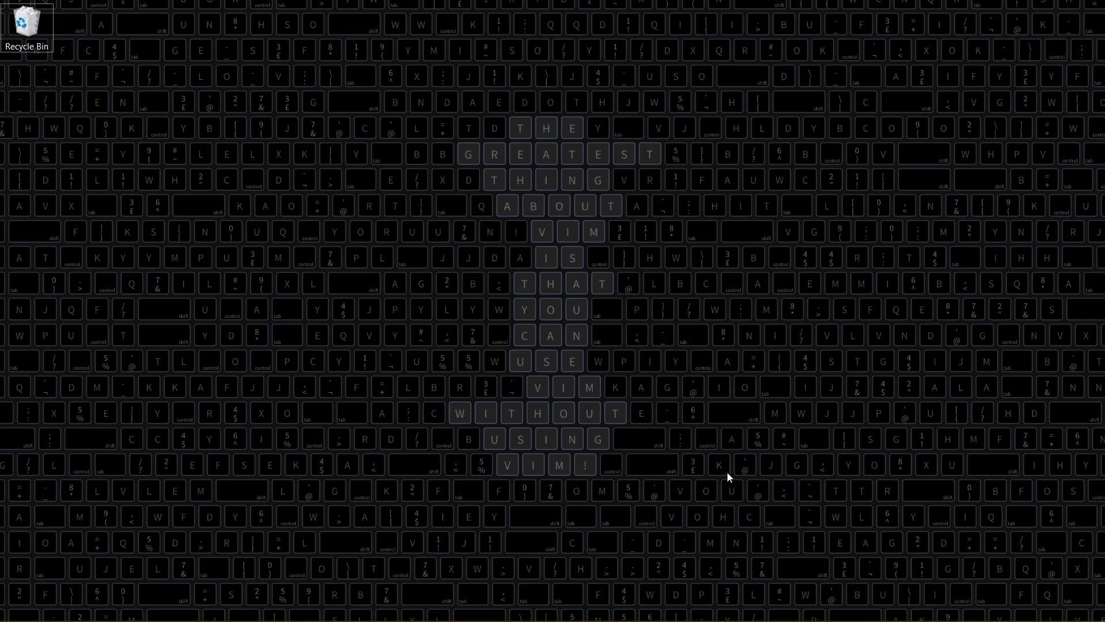
# Open File Explorer on the home folder and maximize the window to full screen.
pyautogui.click(727, 472)
pyautogui.press('super+e')
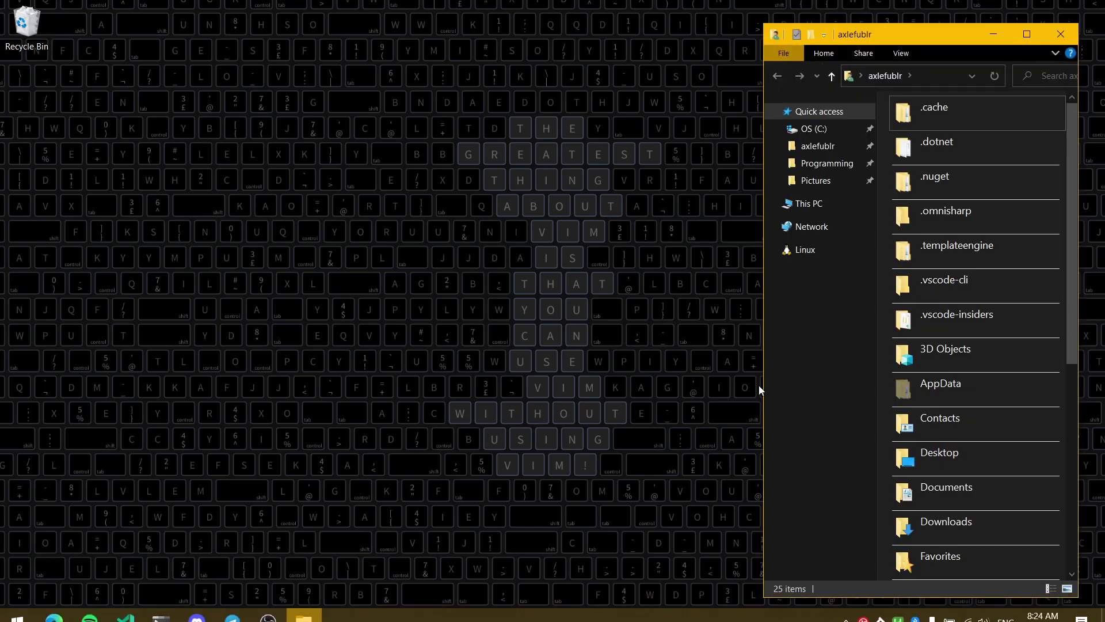
pyautogui.click(928, 72)
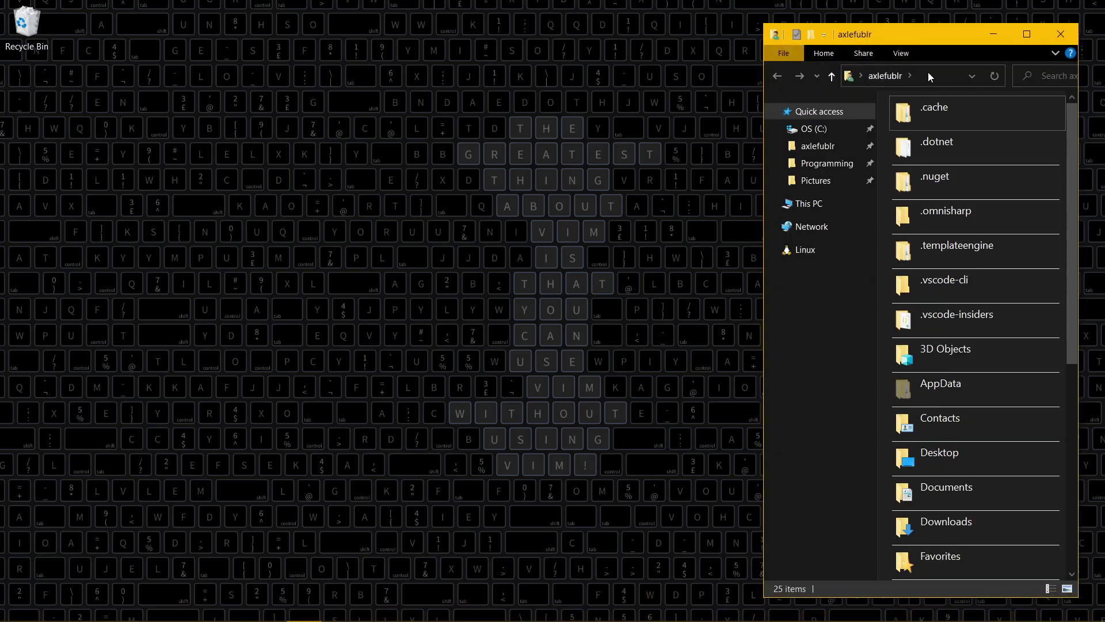
pyautogui.click(1026, 34)
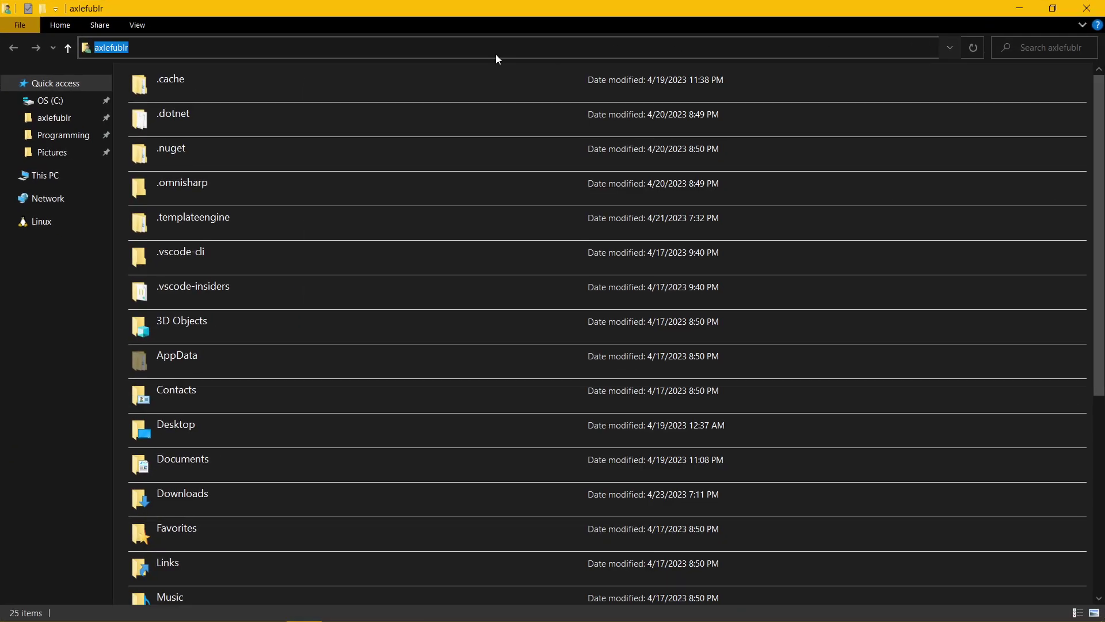
pyautogui.click(318, 46)
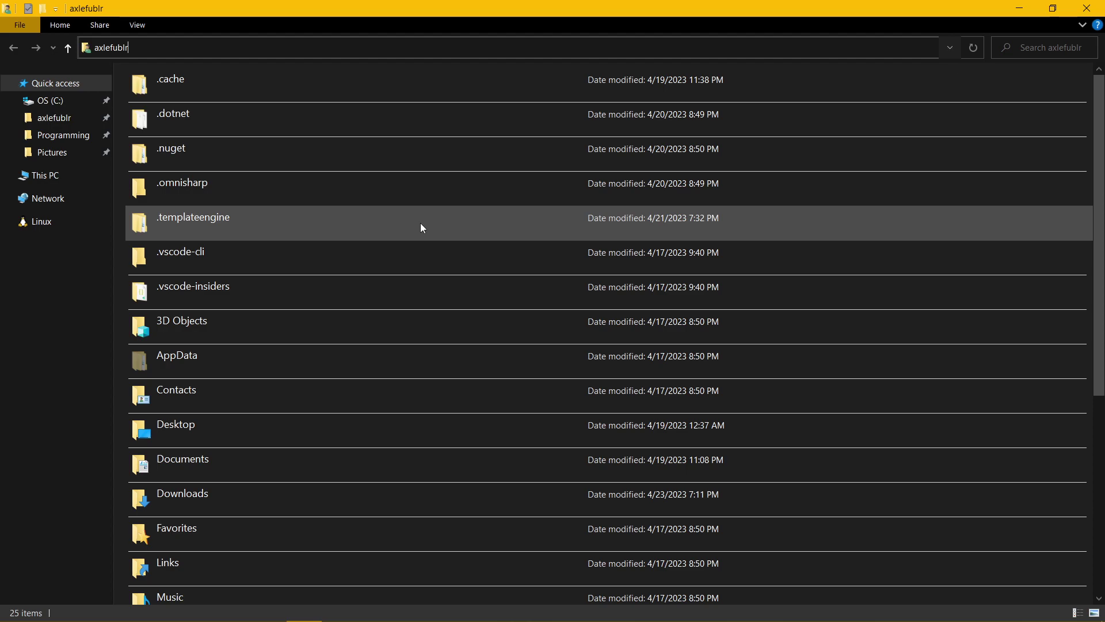
pyautogui.press('super+i')
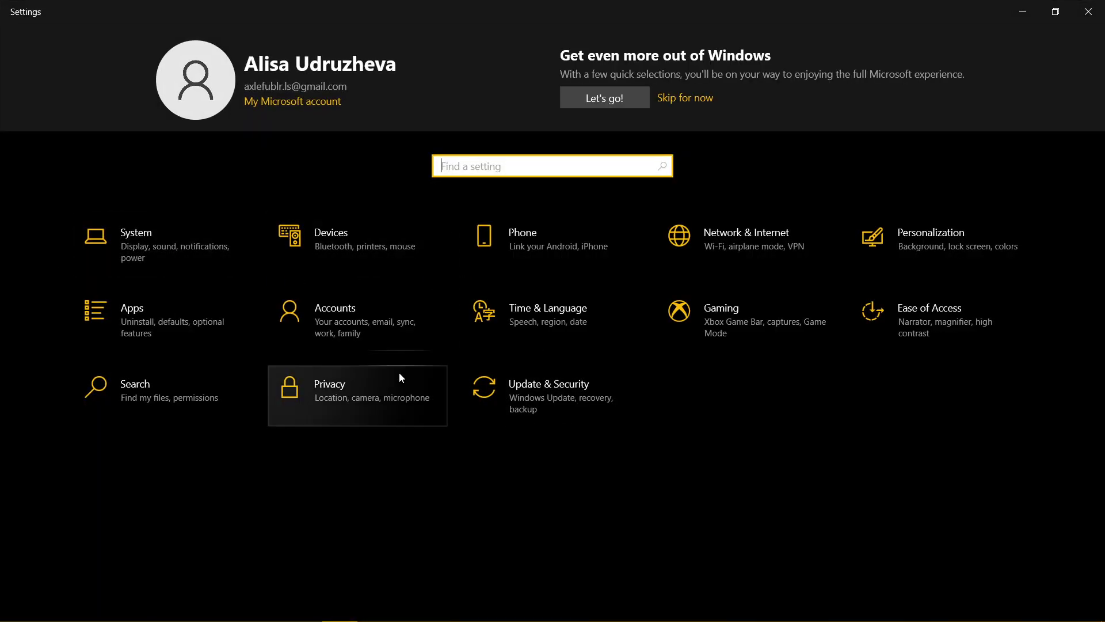
pyautogui.click(368, 325)
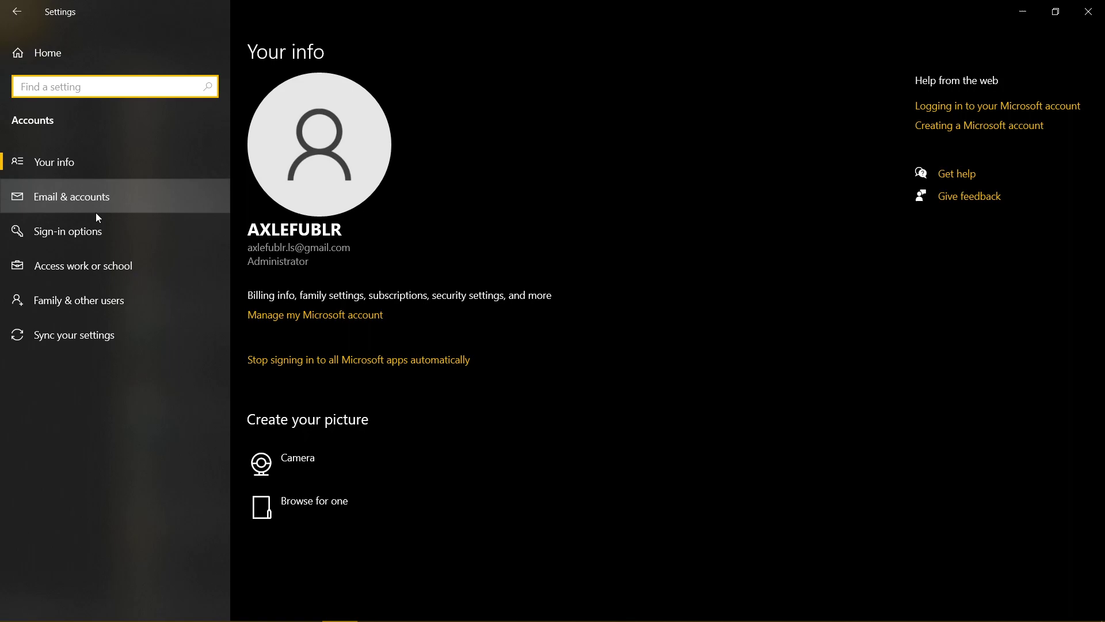
pyautogui.click(95, 297)
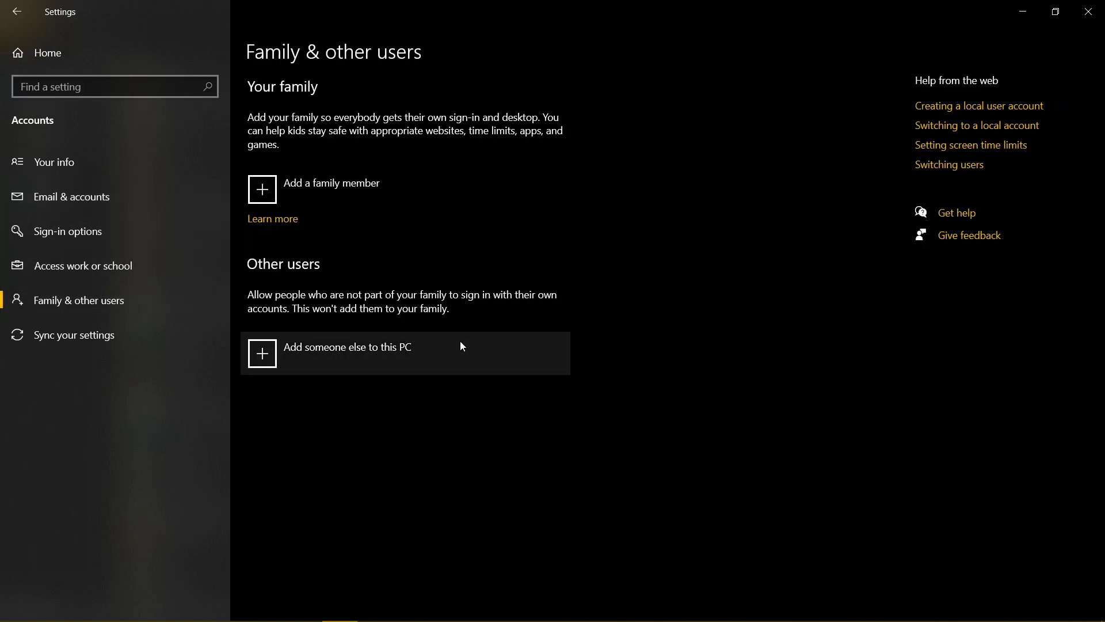
pyautogui.click(400, 361)
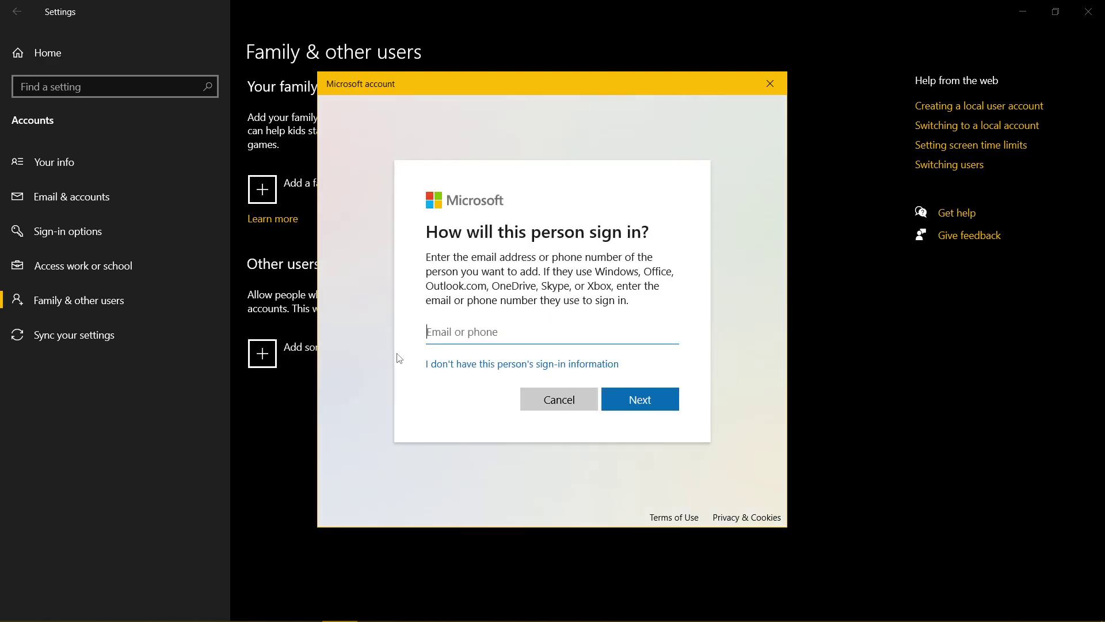
pyautogui.click(498, 369)
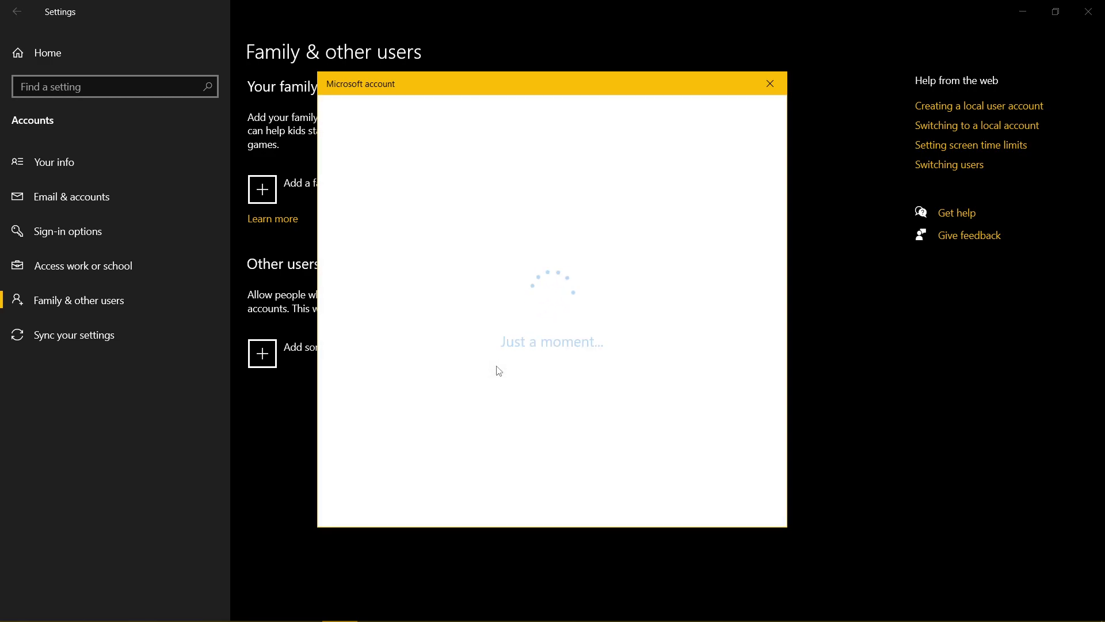
pyautogui.click(497, 361)
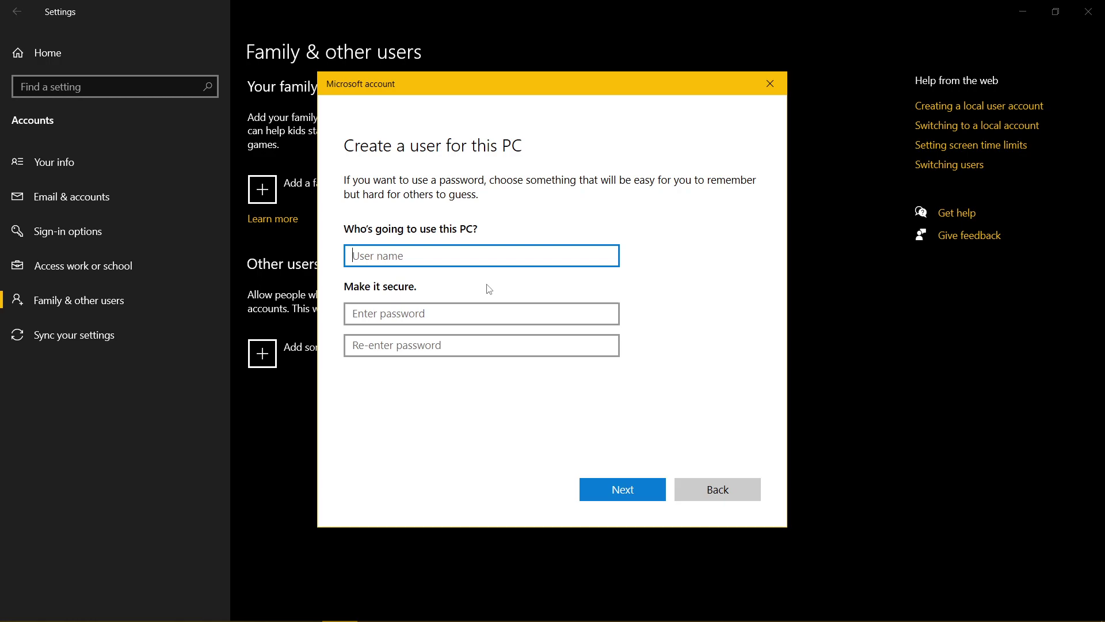
pyautogui.click(716, 489)
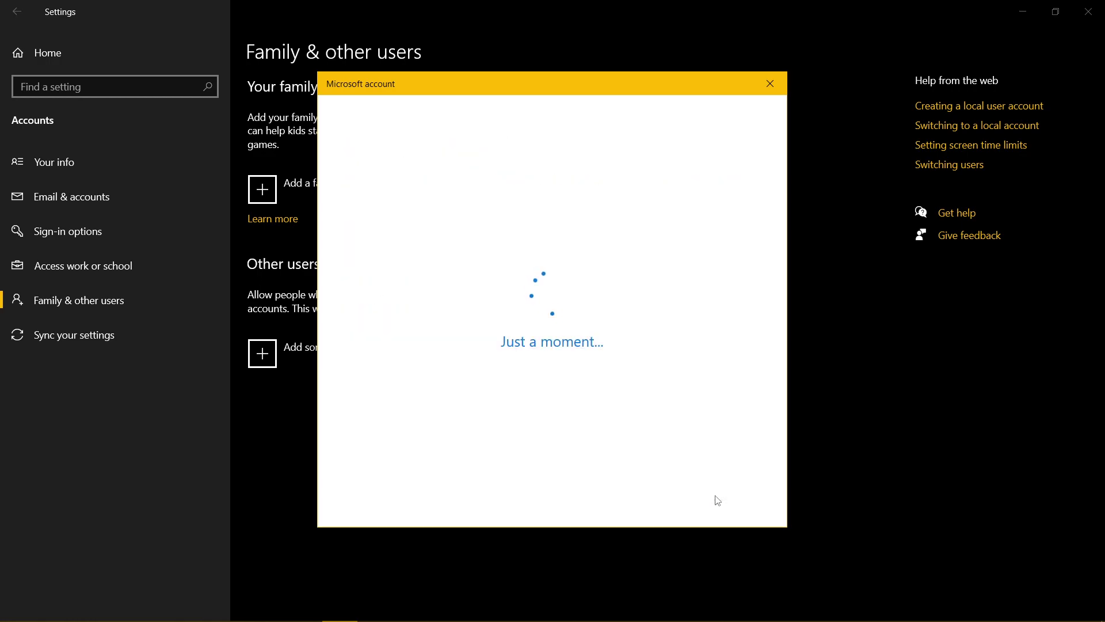
pyautogui.click(771, 84)
pyautogui.click(1088, 11)
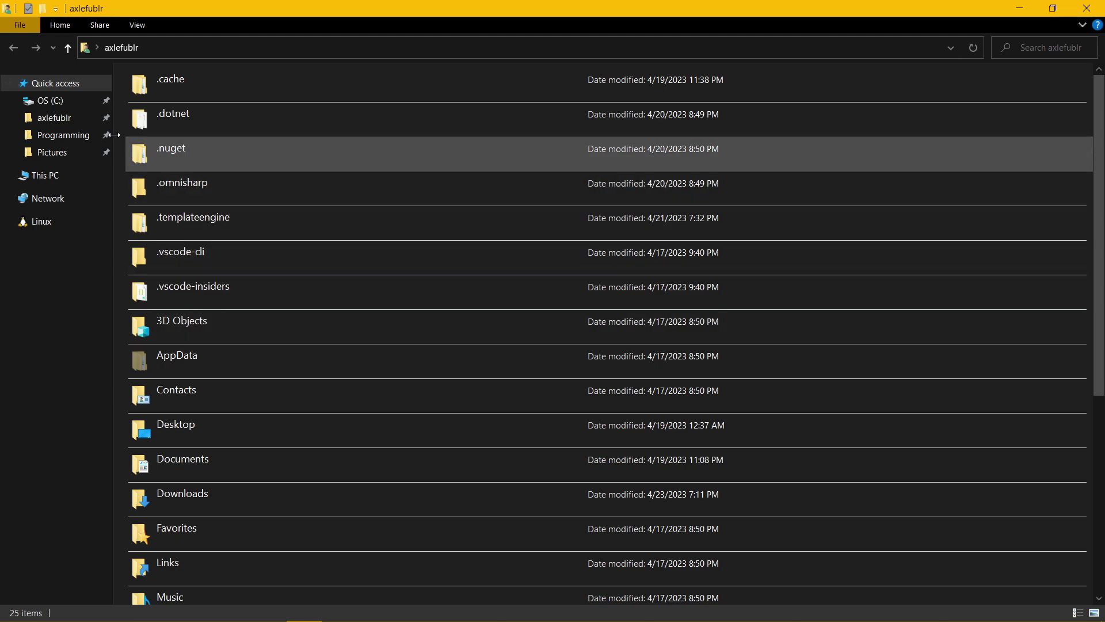
pyautogui.click(57, 101)
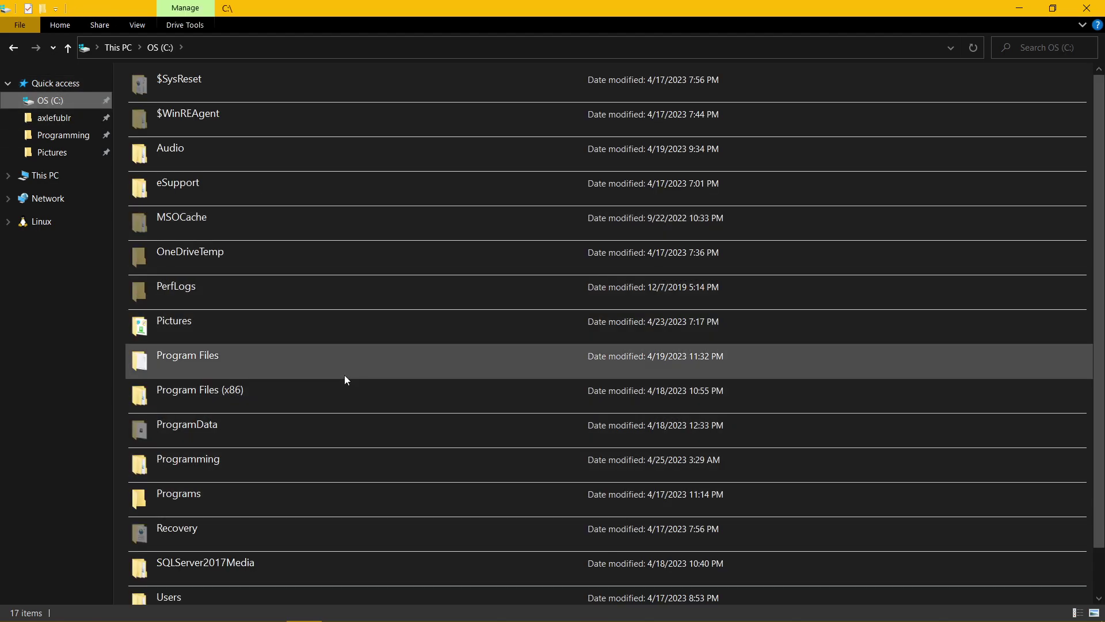
pyautogui.doubleClick(345, 375)
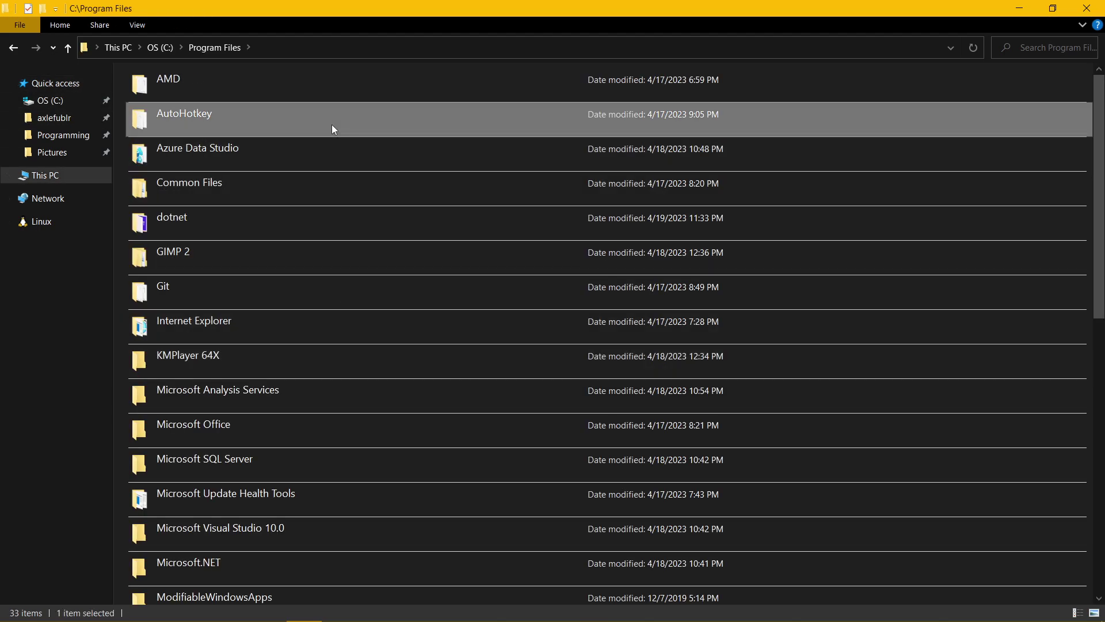
pyautogui.doubleClick(332, 124)
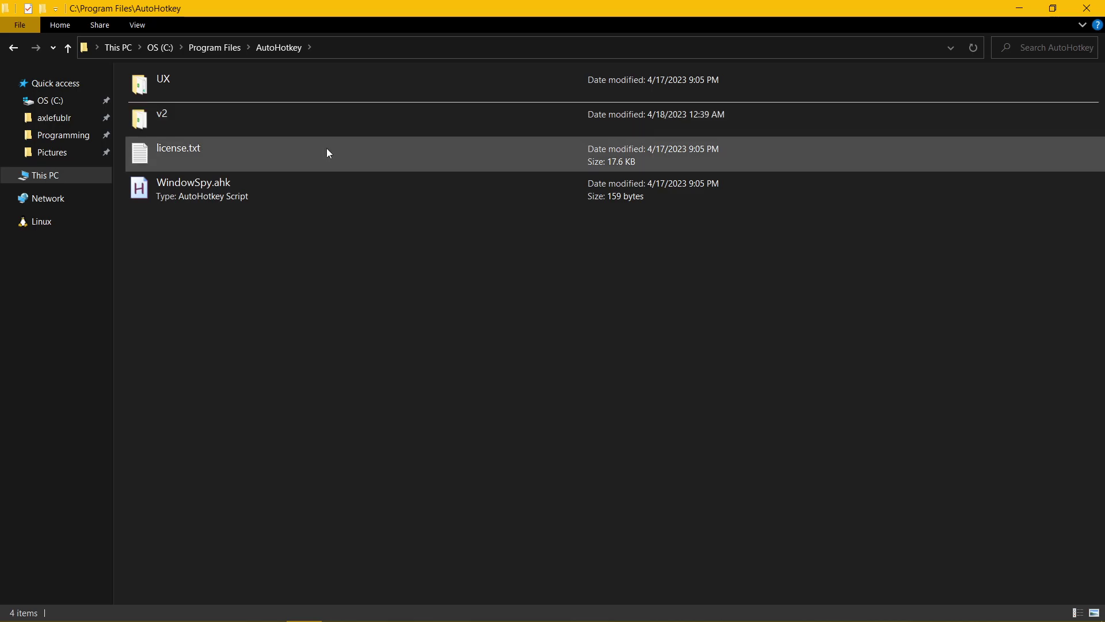
pyautogui.click(229, 50)
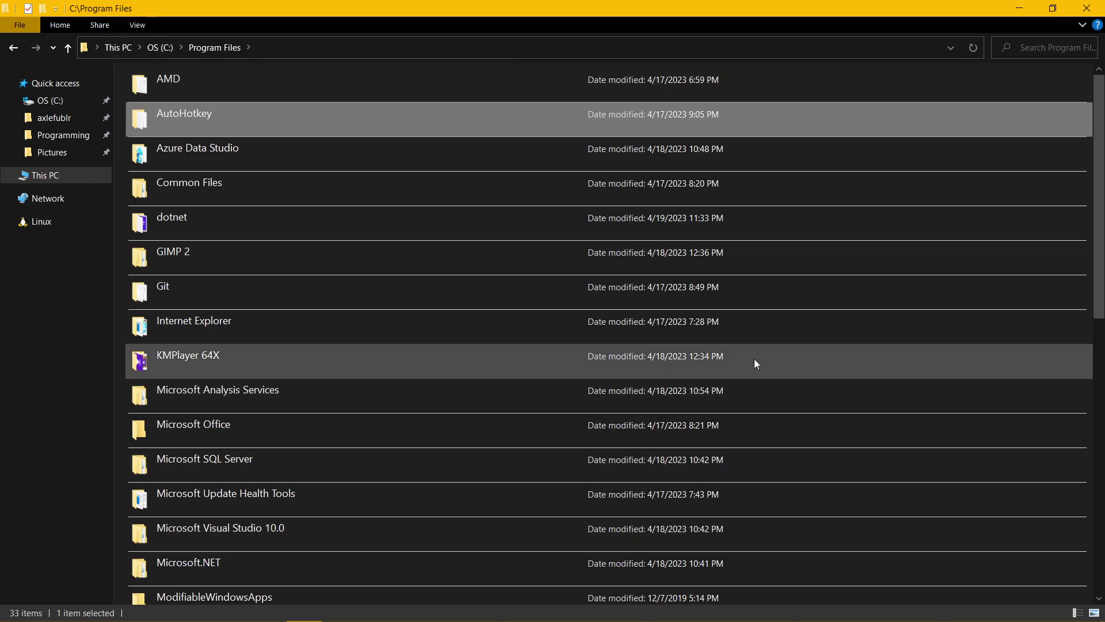
pyautogui.click(66, 118)
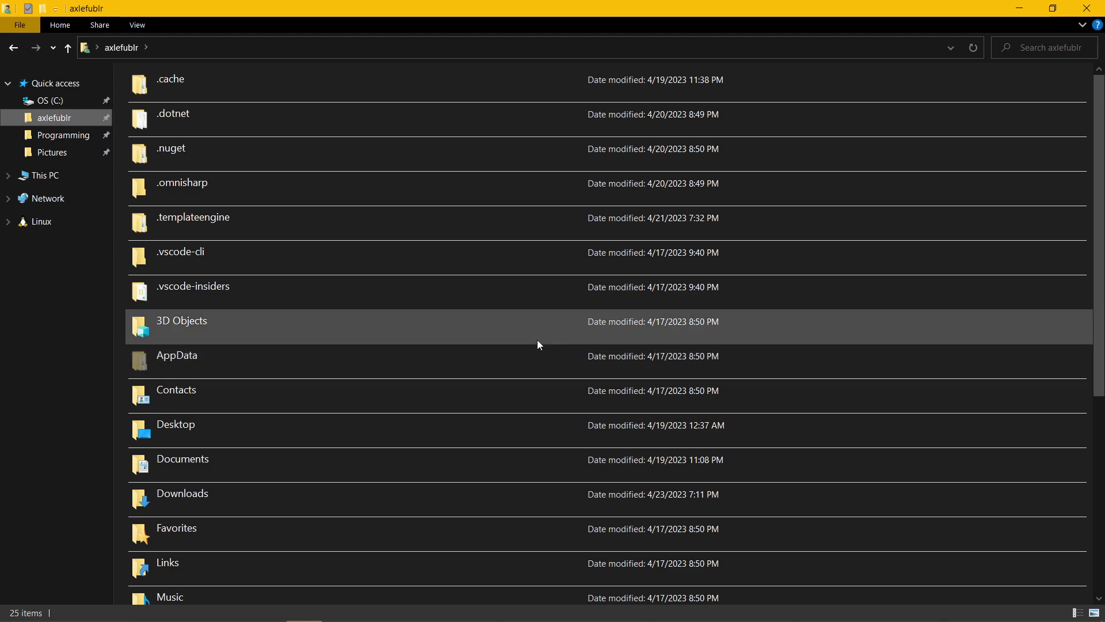
# Check VS Code's window title, executable path and PID with the Win+W WindowGetter popup, then close it.
pyautogui.hotkey('alt', 'Tab')
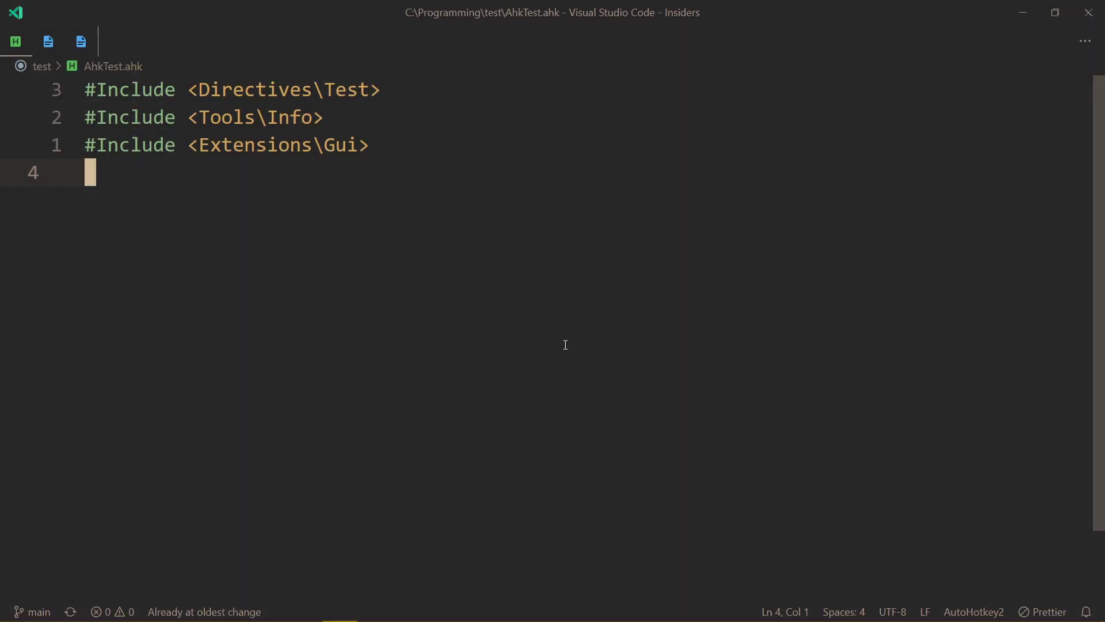
pyautogui.press('super+w')
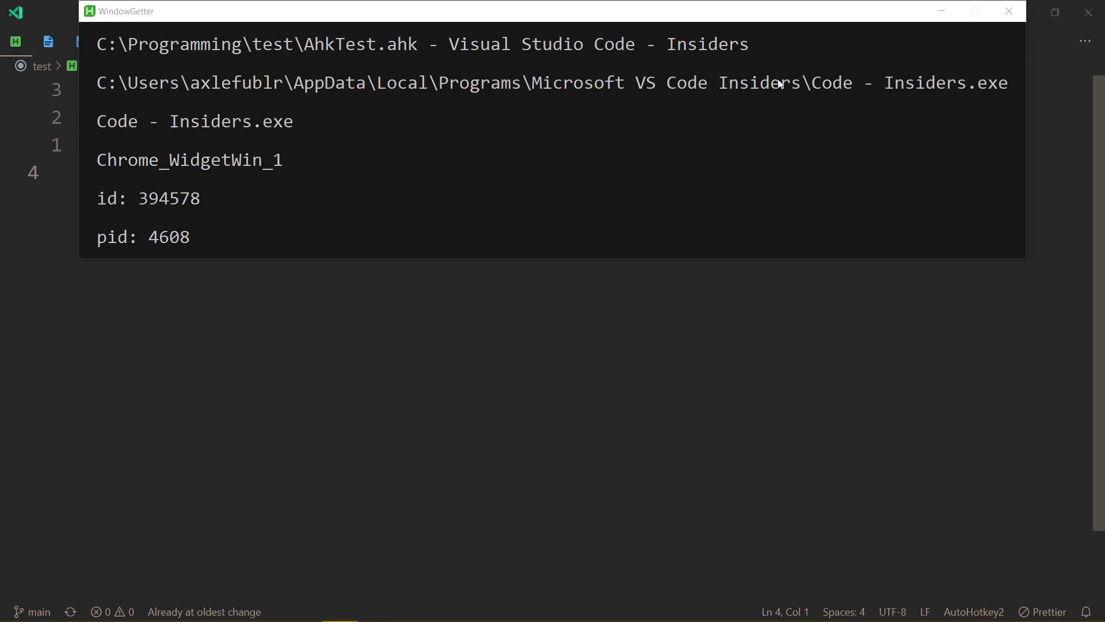
pyautogui.click(1010, 11)
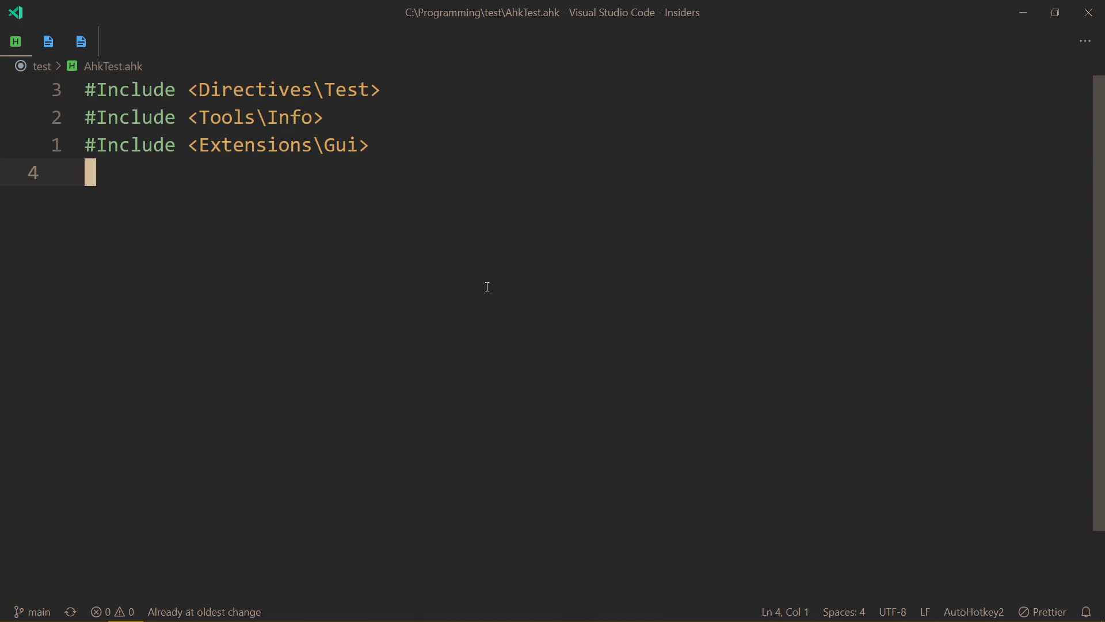
pyautogui.hotkey('alt', 'Tab')
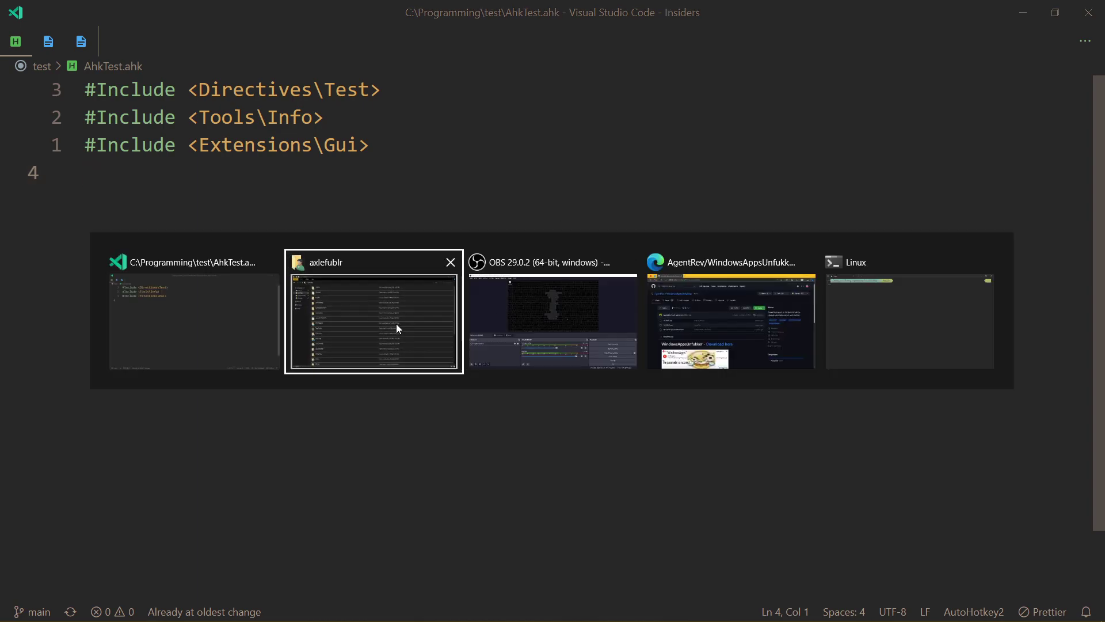
# Open C:\Users and search it for the account's user name.
pyautogui.click(396, 323)
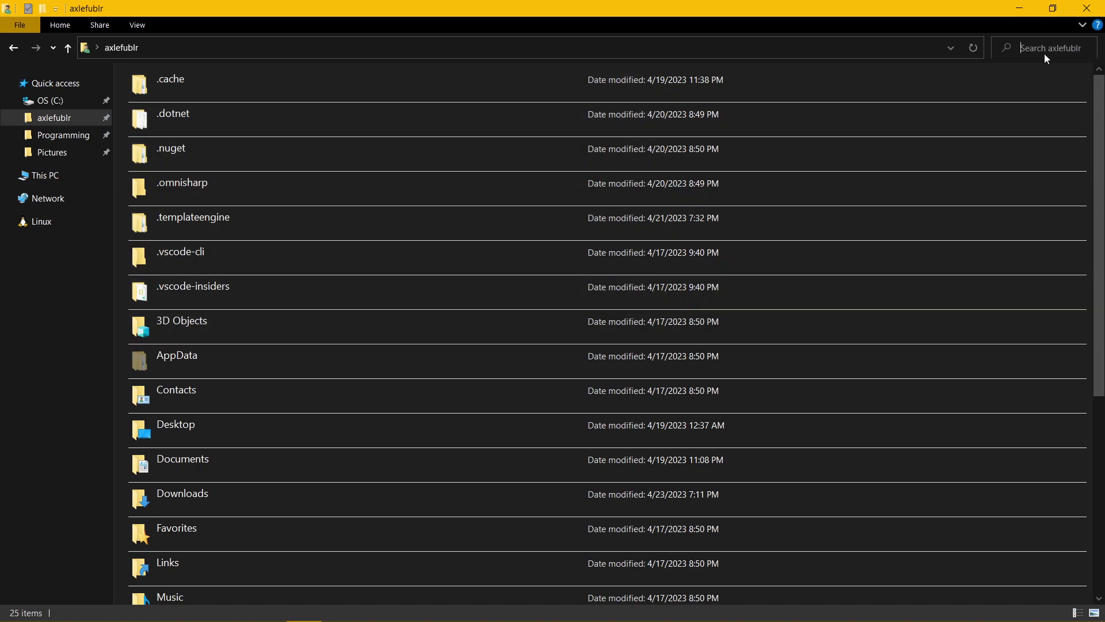
pyautogui.click(62, 103)
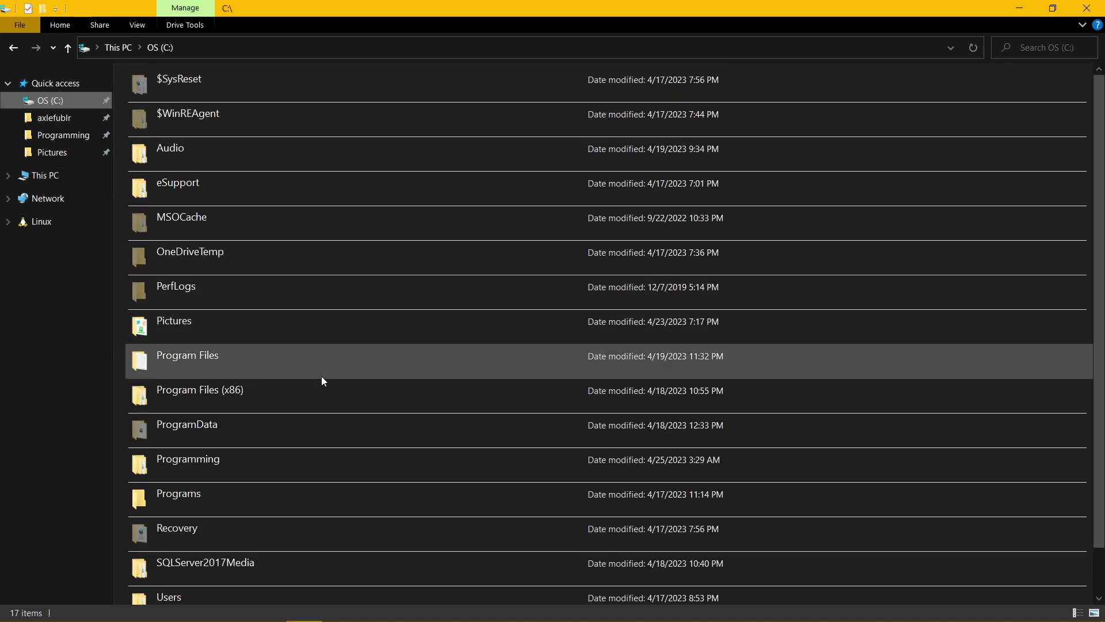
pyautogui.scroll(-2, 322, 402)
pyautogui.click(254, 547)
pyautogui.doubleClick(254, 547)
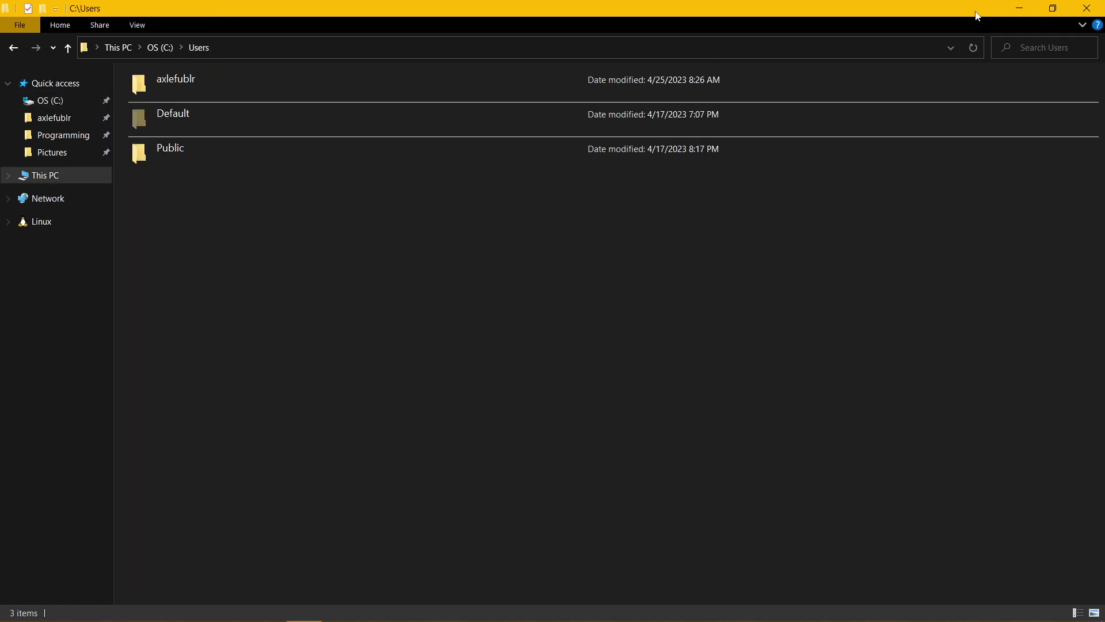
pyautogui.click(1048, 47)
pyautogui.write('axle')
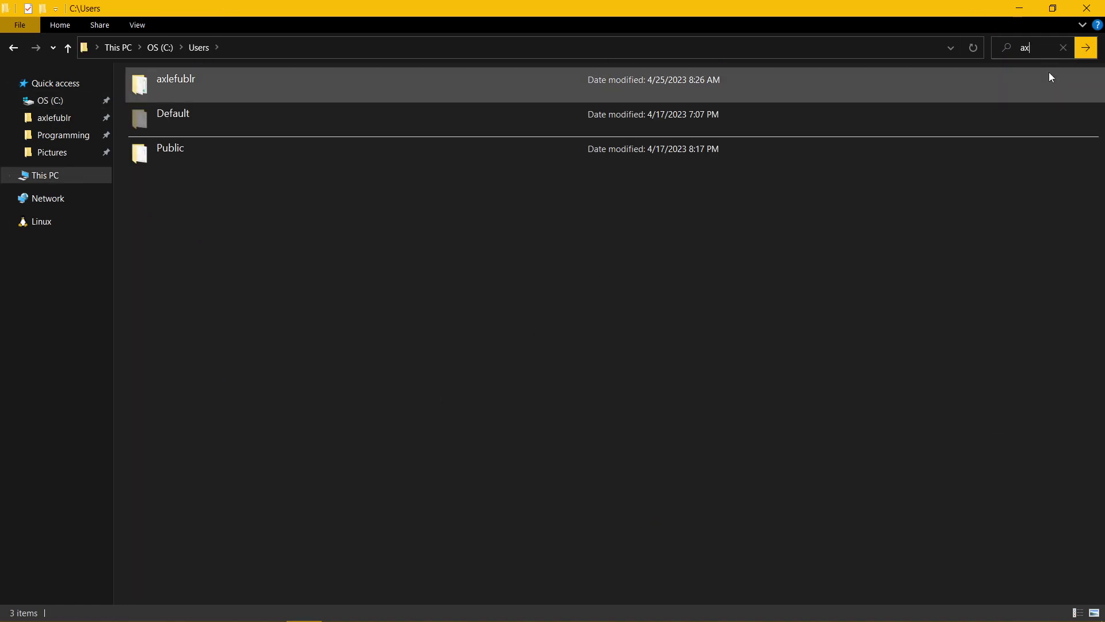
pyautogui.click(1085, 50)
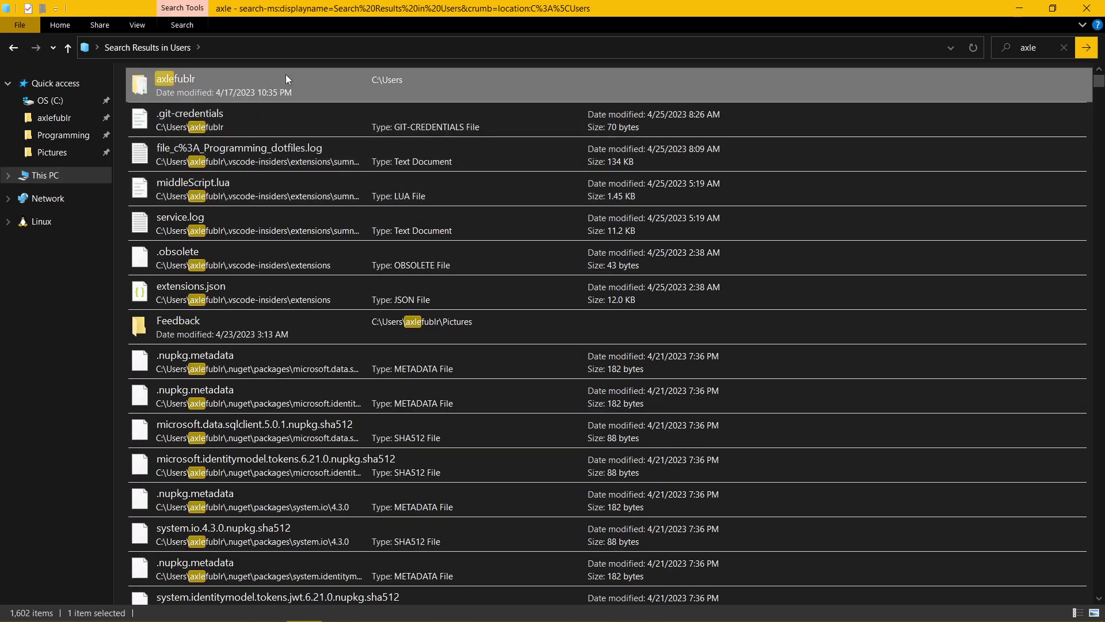
# Clear the search, return to the home folder and put its path into editable text.
pyautogui.rightClick(286, 76)
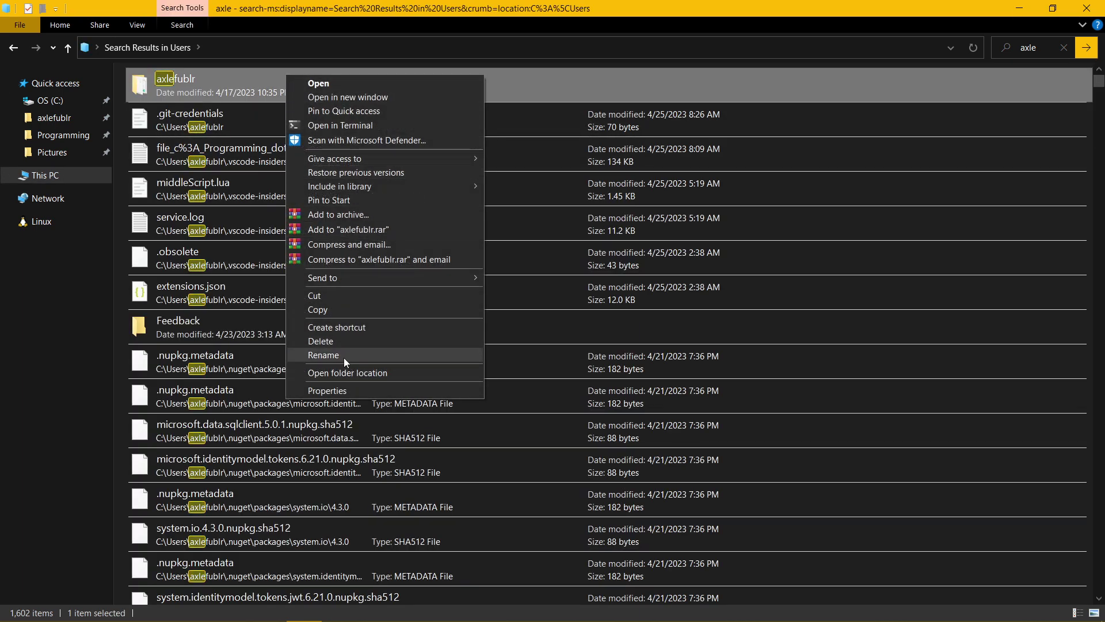
pyautogui.click(1064, 48)
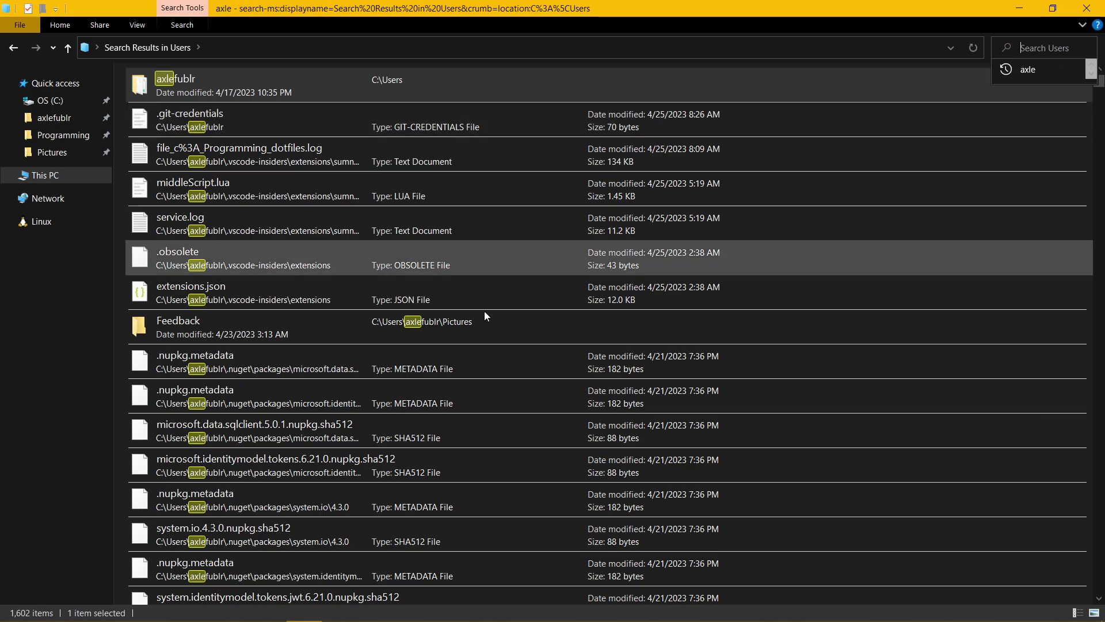
pyautogui.click(69, 120)
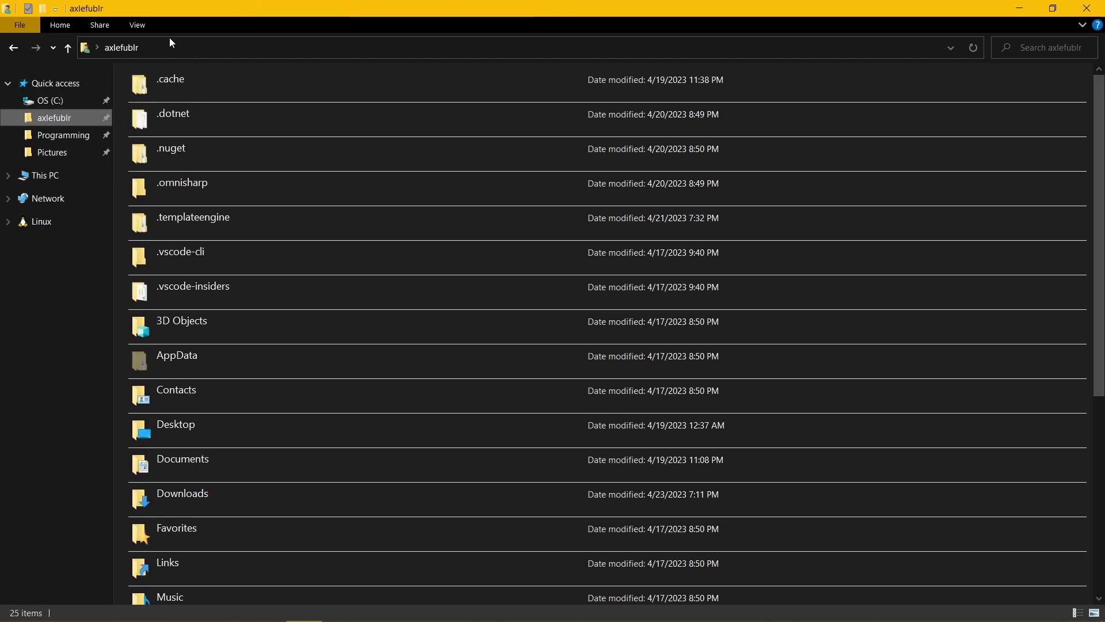
pyautogui.click(96, 47)
pyautogui.click(96, 47)
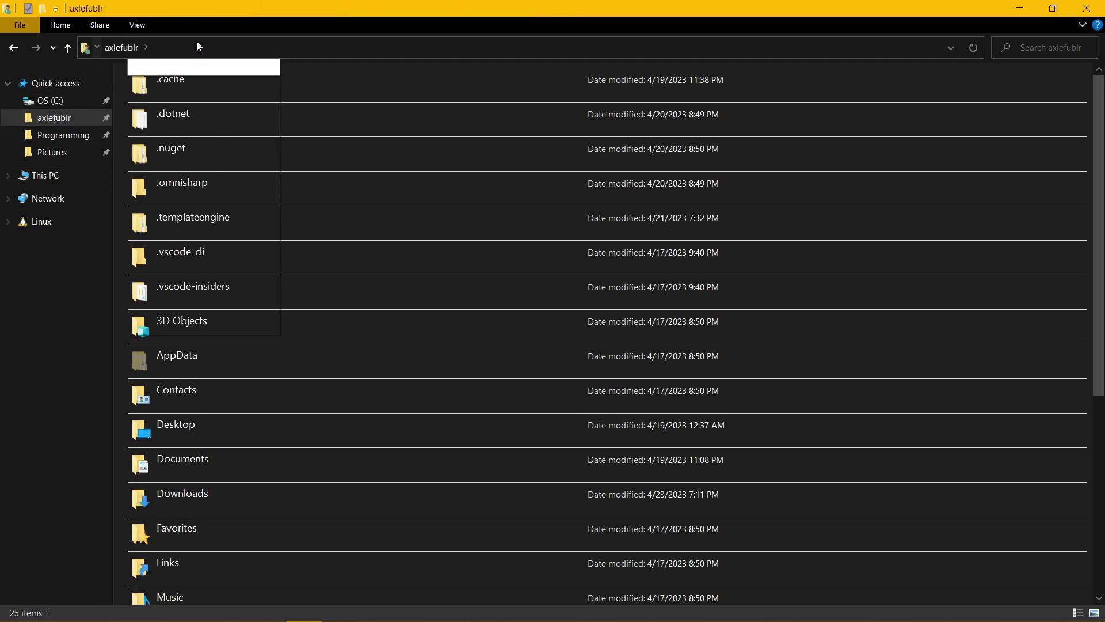
pyautogui.click(195, 48)
pyautogui.click(196, 47)
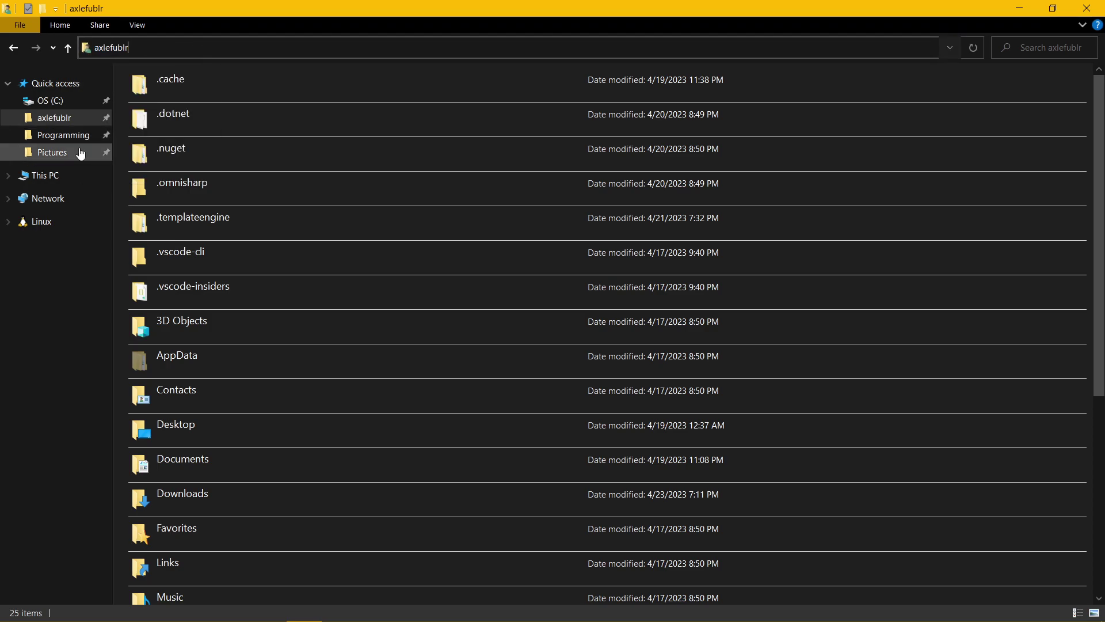
# Open C:\Users and inspect the personal user folder's context menu.
pyautogui.click(63, 101)
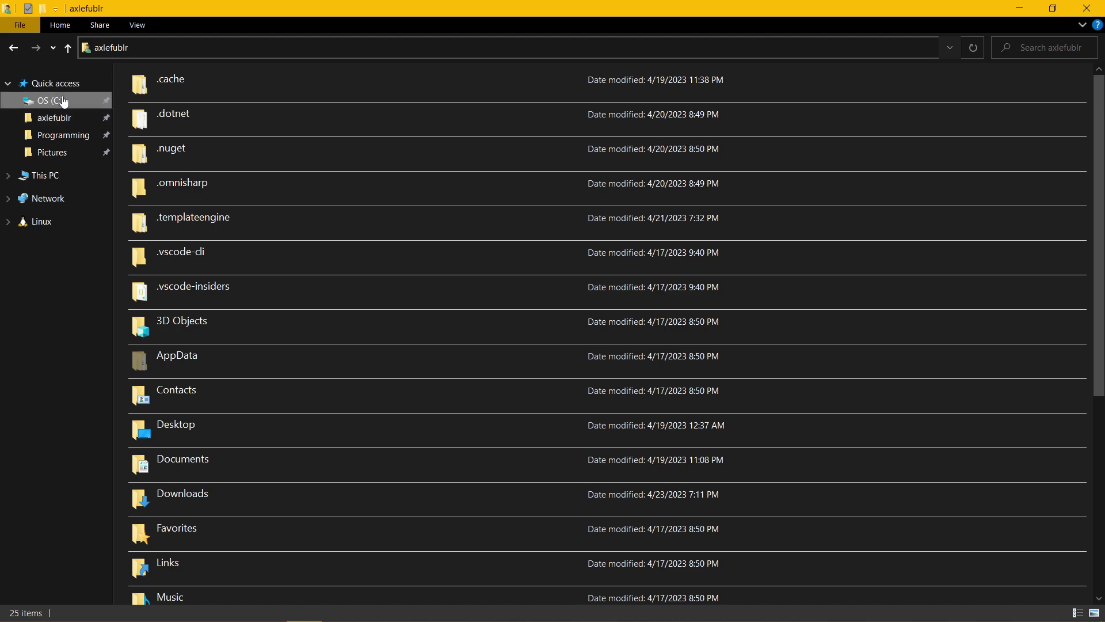
pyautogui.scroll(-1, 305, 523)
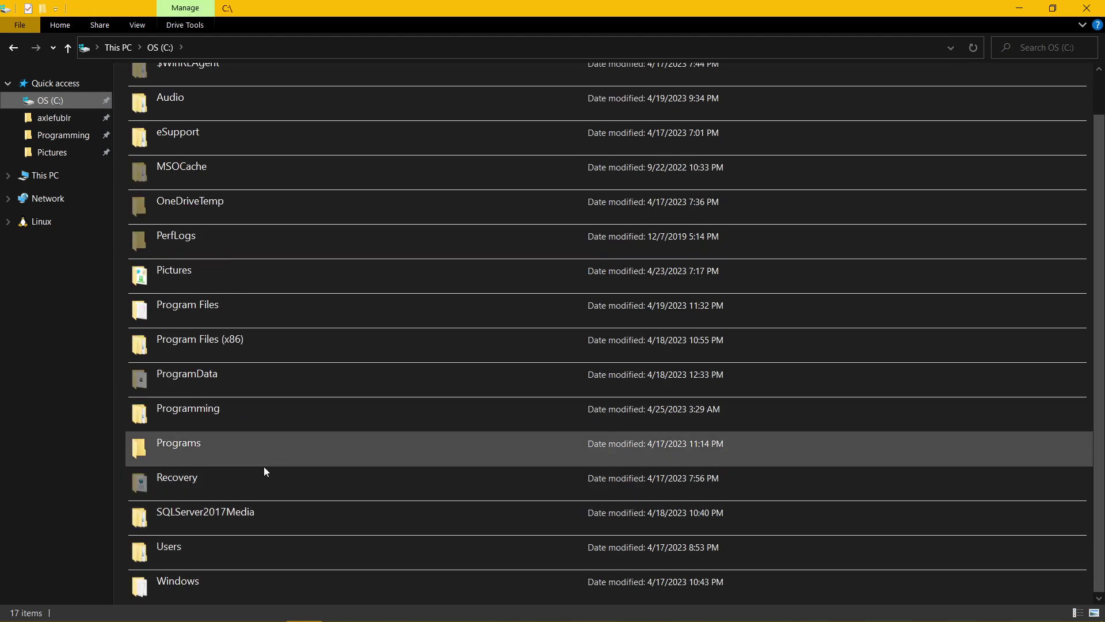
pyautogui.click(252, 546)
pyautogui.doubleClick(253, 546)
pyautogui.click(233, 81)
pyautogui.rightClick(234, 82)
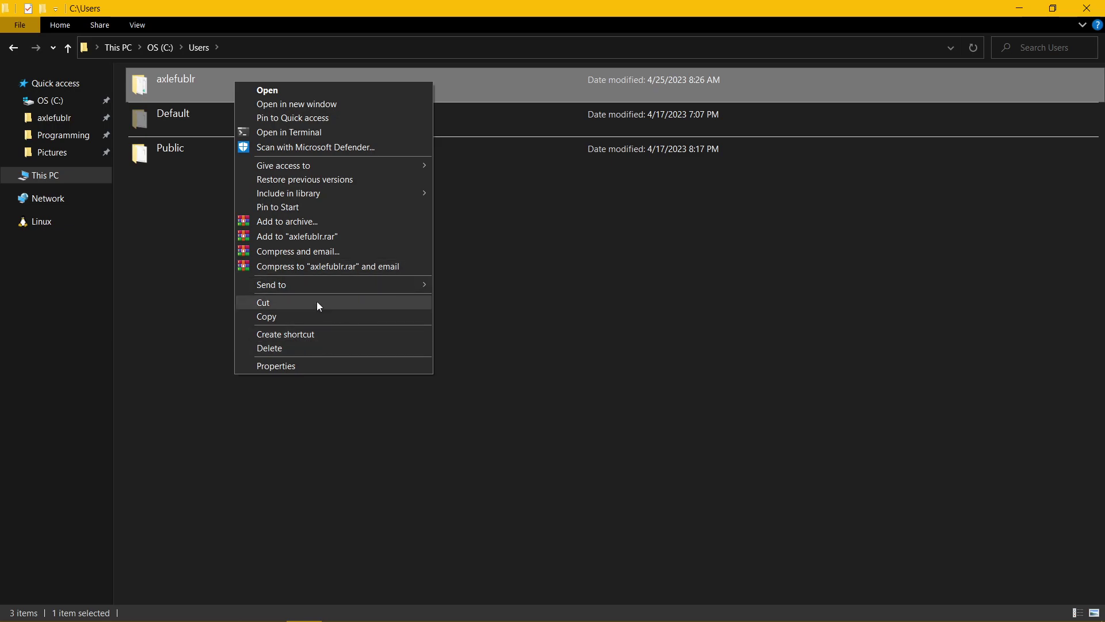
pyautogui.click(936, 133)
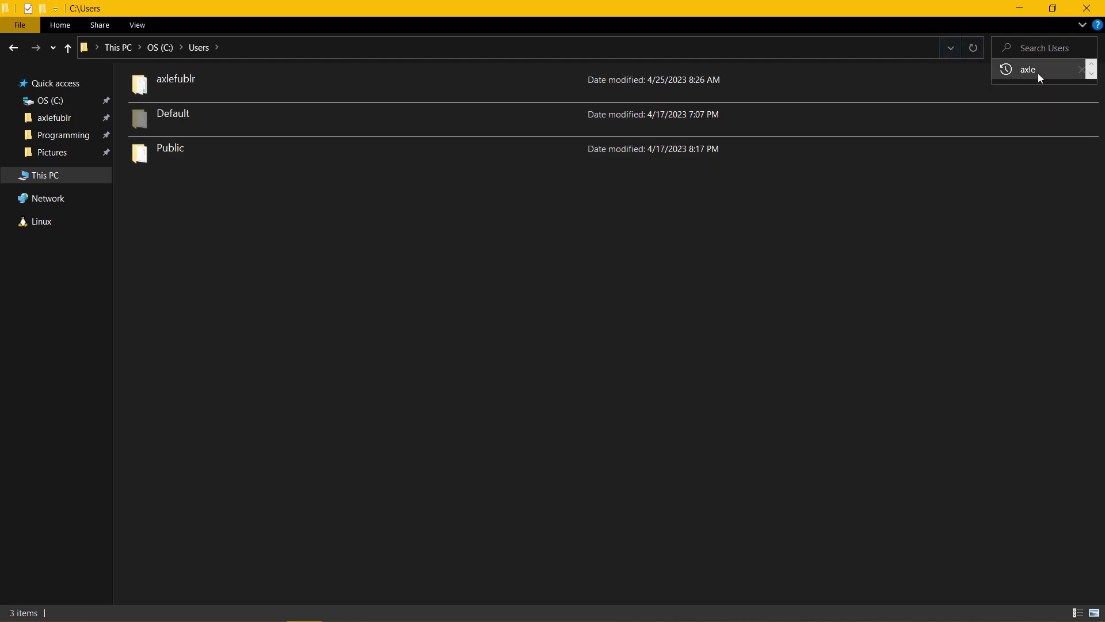
# Rerun the user-folder search, view the match's actions, then reopen C:\Users.
pyautogui.click(1030, 70)
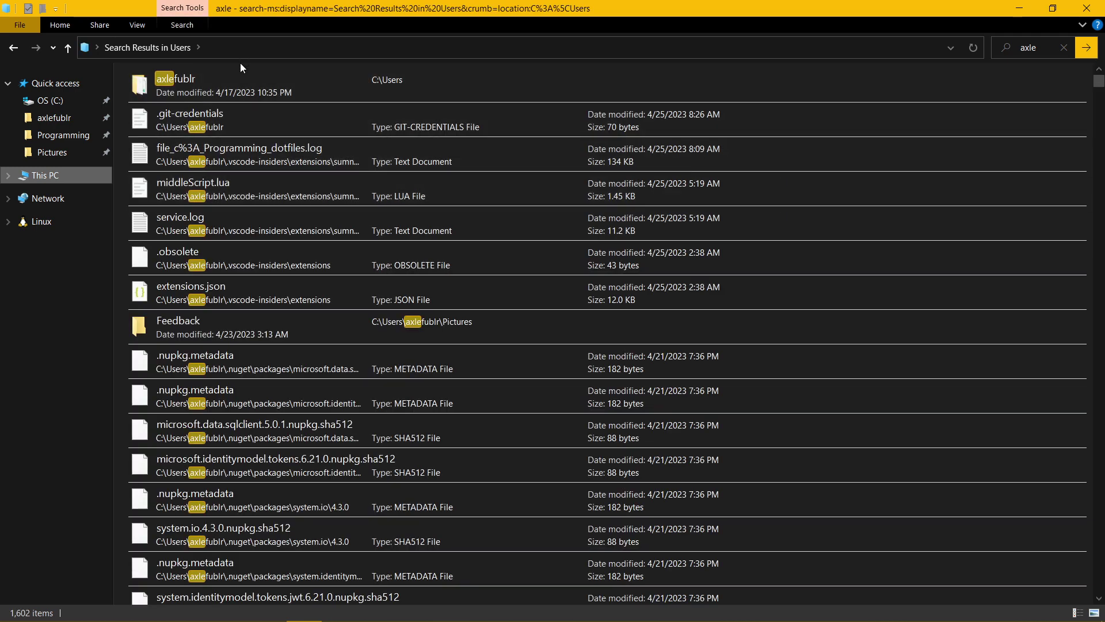
pyautogui.rightClick(250, 74)
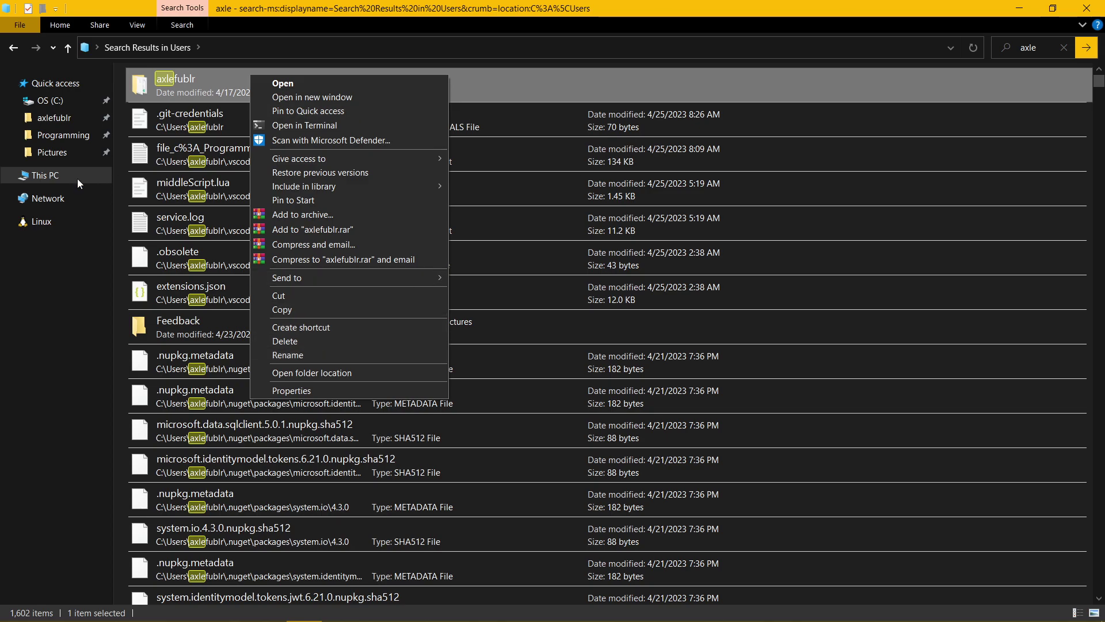
pyautogui.click(73, 100)
pyautogui.scroll(-2, 340, 478)
pyautogui.doubleClick(272, 541)
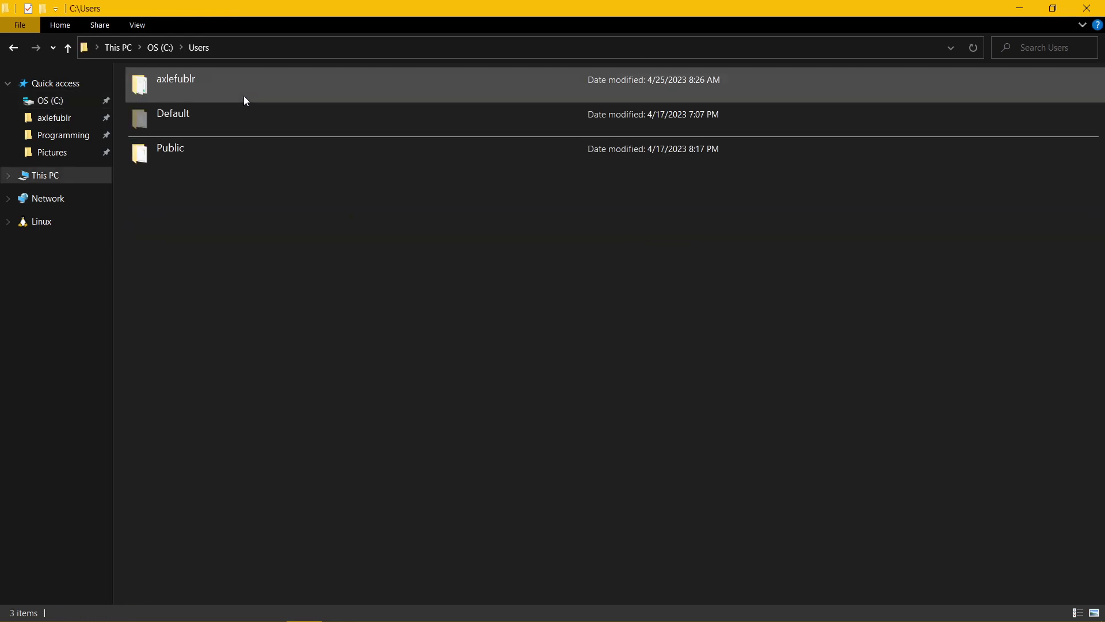
# Open the personal home folder from Users and show its full path as editable text.
pyautogui.doubleClick(251, 87)
pyautogui.click(199, 47)
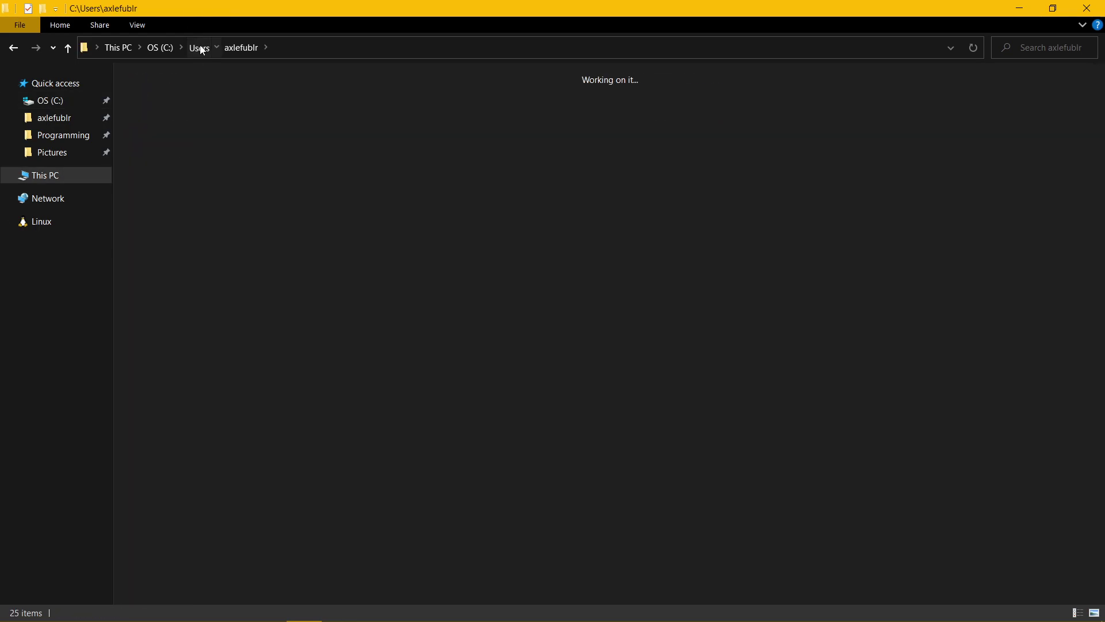
pyautogui.doubleClick(216, 88)
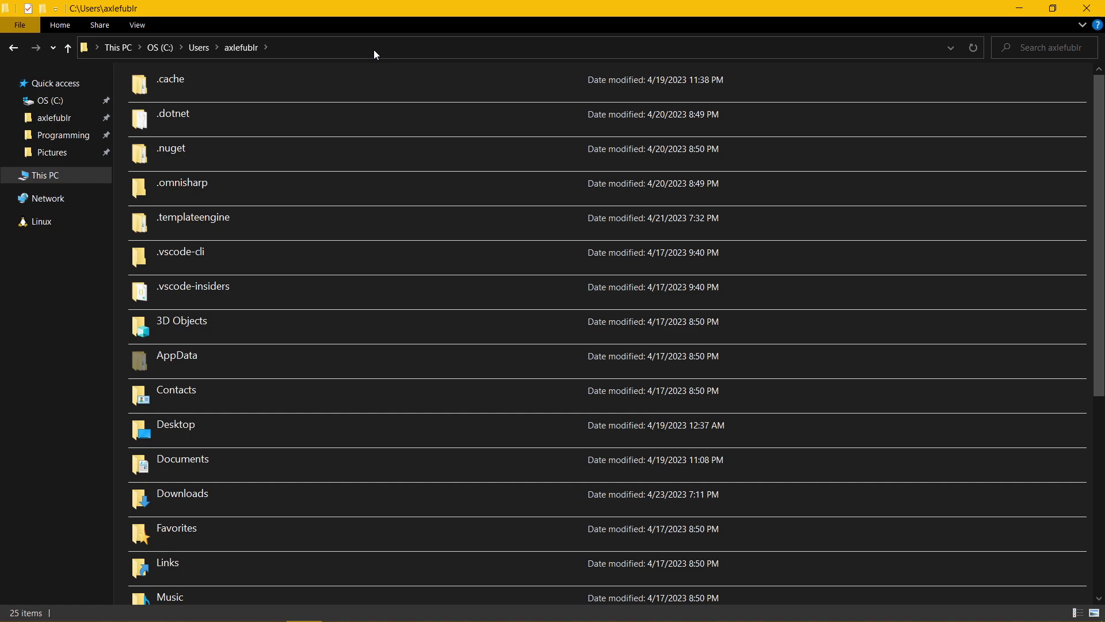
pyautogui.click(374, 50)
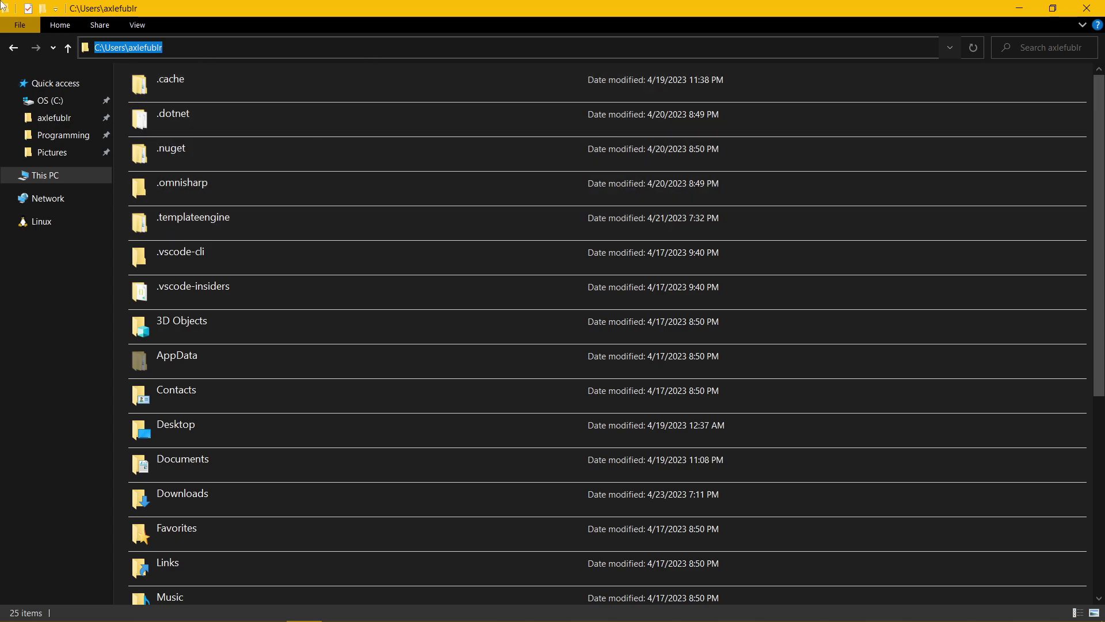
# In the Linux shell, jump to the AutoHotkey Lib folder via the Alt+C fzf picker with 'lib'.
pyautogui.hotkey('alt', 'Tab')
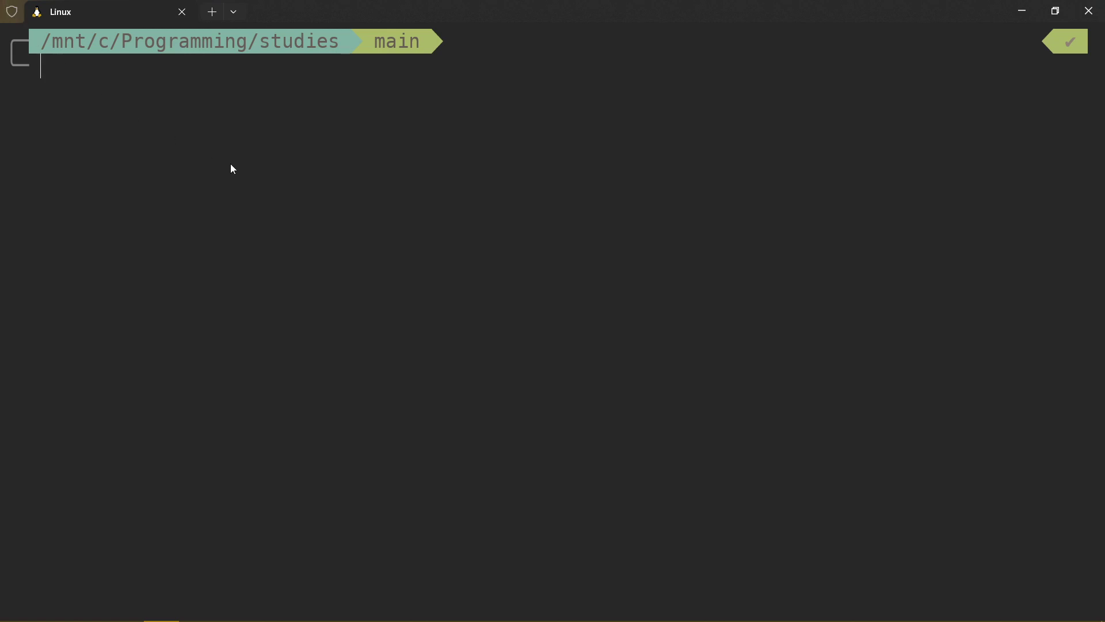
pyautogui.hotkey('alt', 'c')
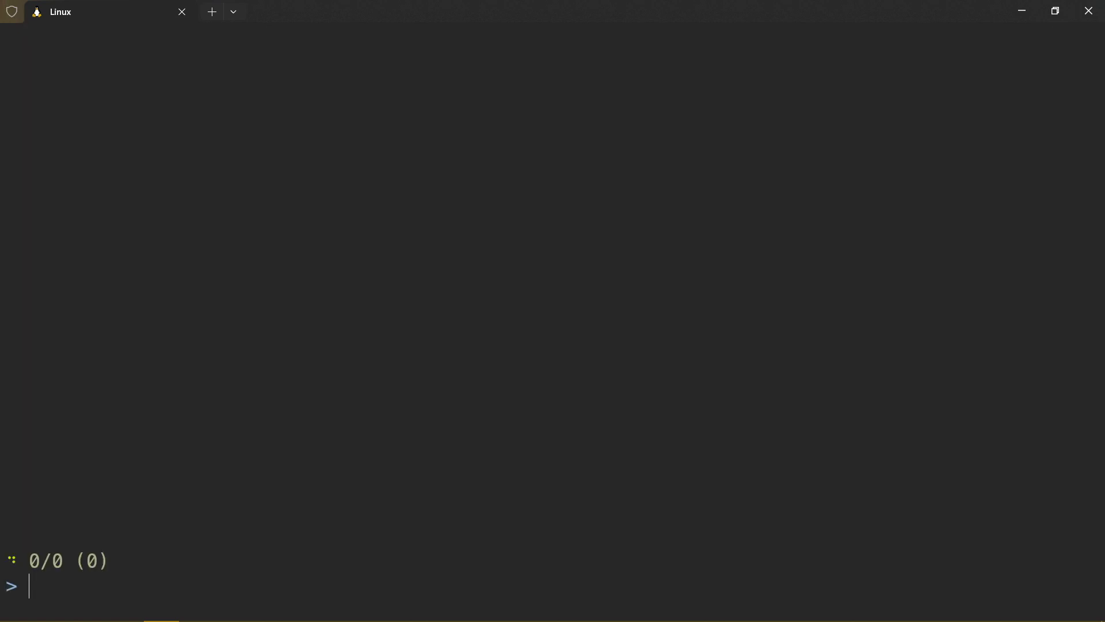
pyautogui.write('lib')
pyautogui.press('Return')
pyautogui.press('Return')
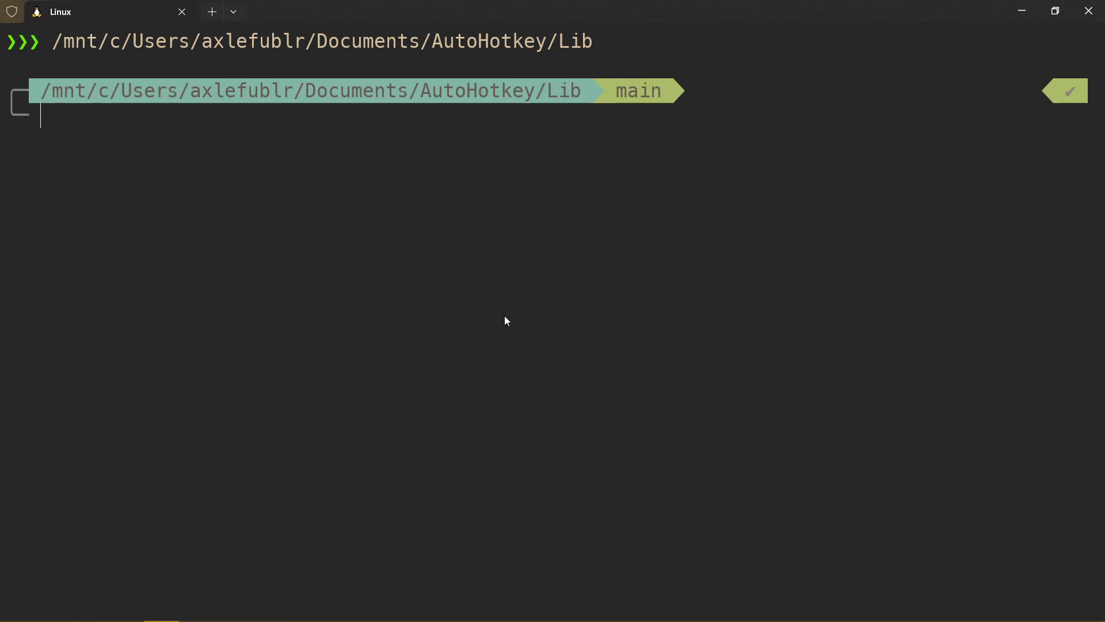
# Return to File Explorer and open This PC with its seven folders and OS (C:).
pyautogui.hotkey('alt', 'Tab')
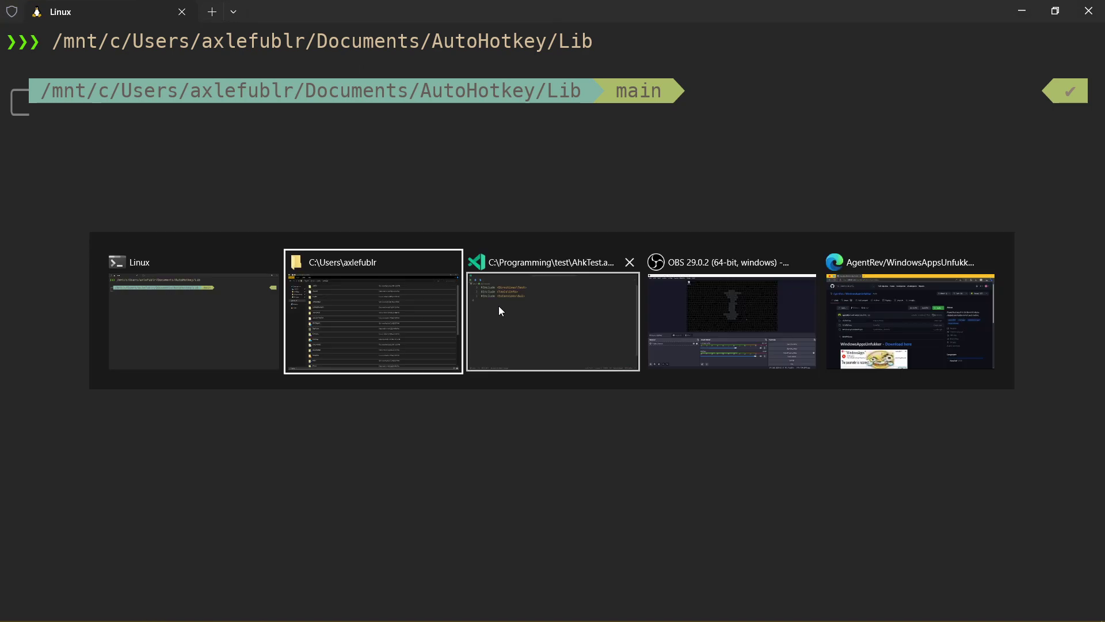
pyautogui.click(401, 330)
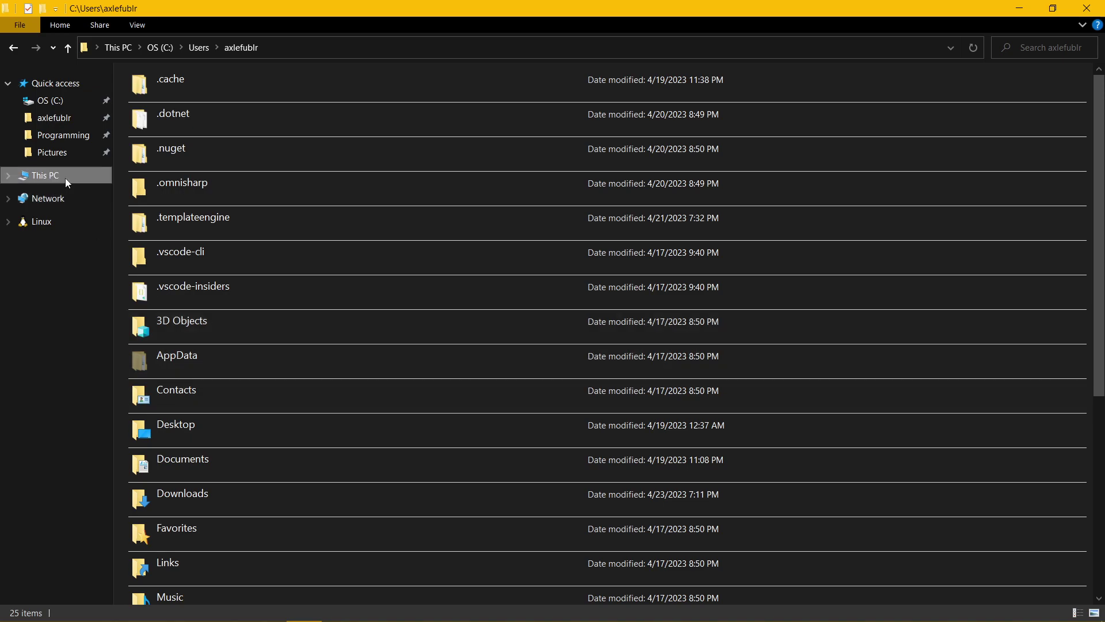
pyautogui.click(58, 175)
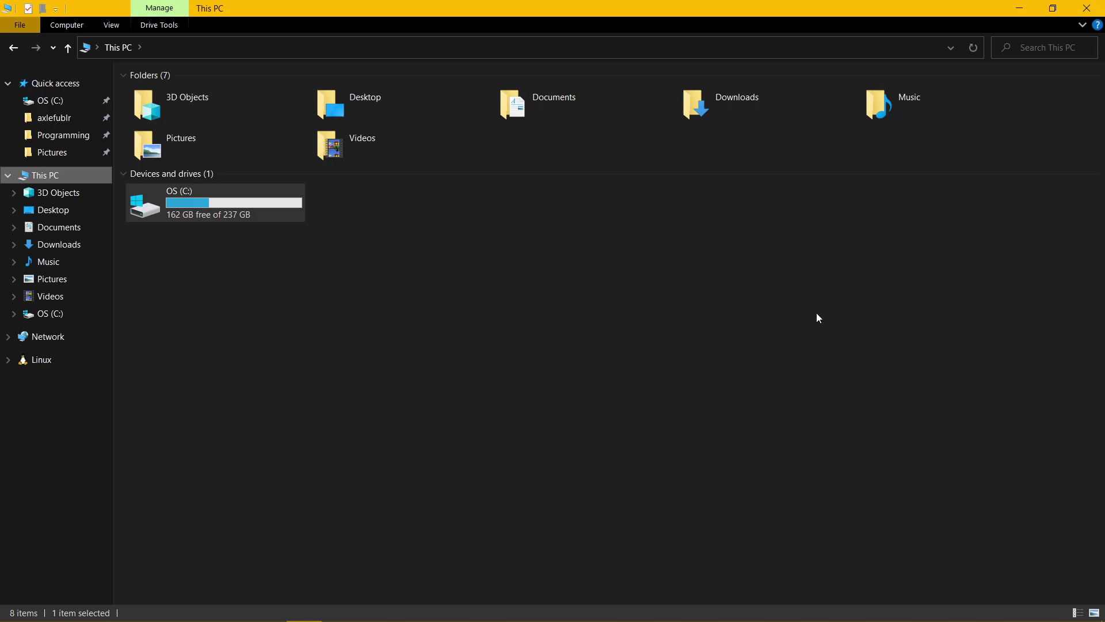
# Show Windows Terminal's WindowsTerminal.exe path in WindowsApps, then dismiss the info back to AhkTest.ahk.
pyautogui.hotkey('alt', 'Tab')
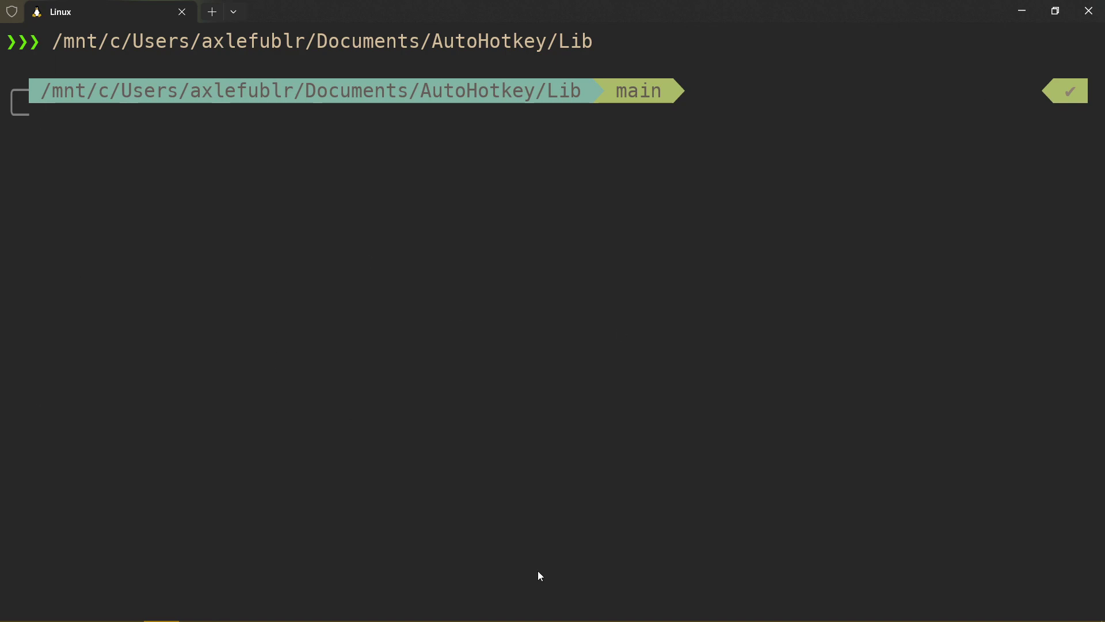
pyautogui.hotkey('alt', 'Tab')
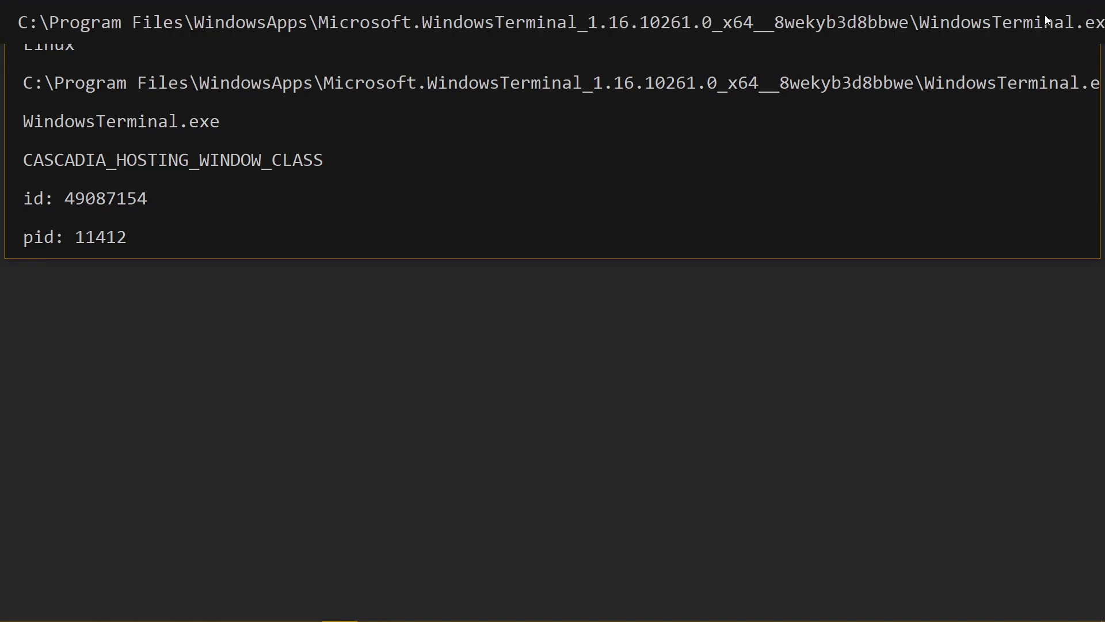
pyautogui.press('Escape')
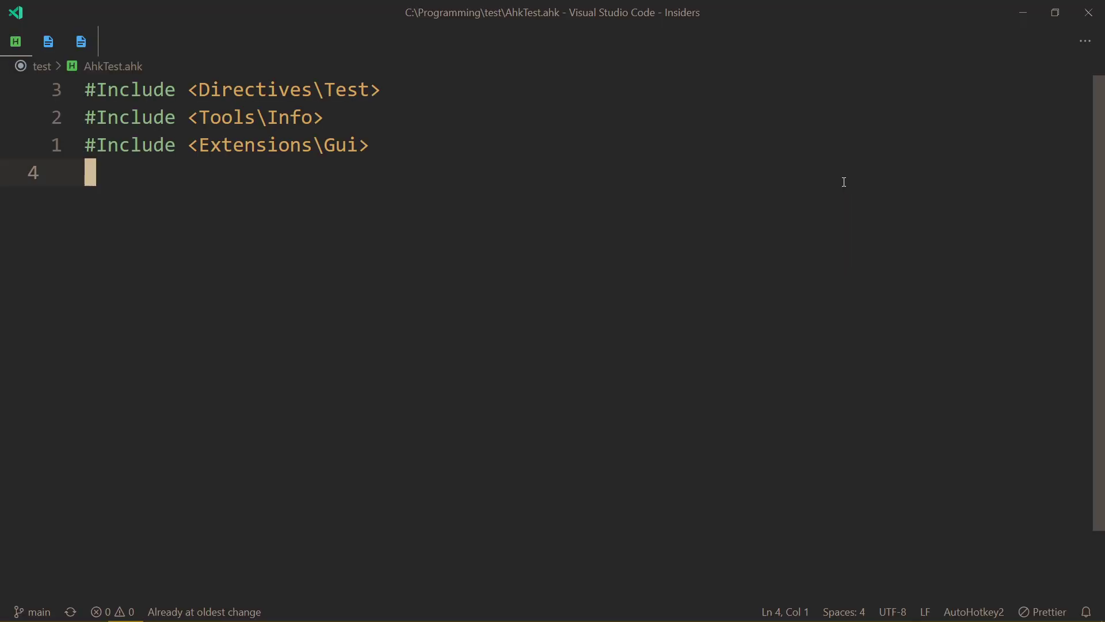
# Add a Run(" line with the pasted WindowsTerminal.exe path to AhkTest.ahk.
pyautogui.write('oRun(')
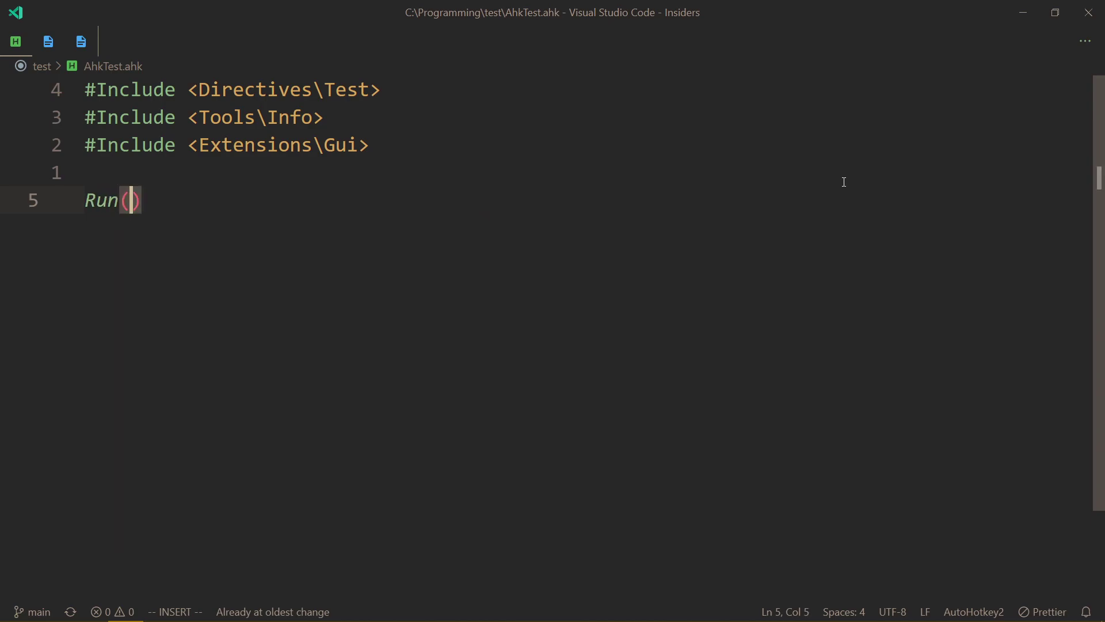
pyautogui.write('"')
pyautogui.write('C:\\Program Files\\WindowsApps\\Microsoft.WindowsTerminal_1.16.10261.0_x64__8wekyb3d8bbwe\\WindowsTerminal.exe')
pyautogui.press('Escape')
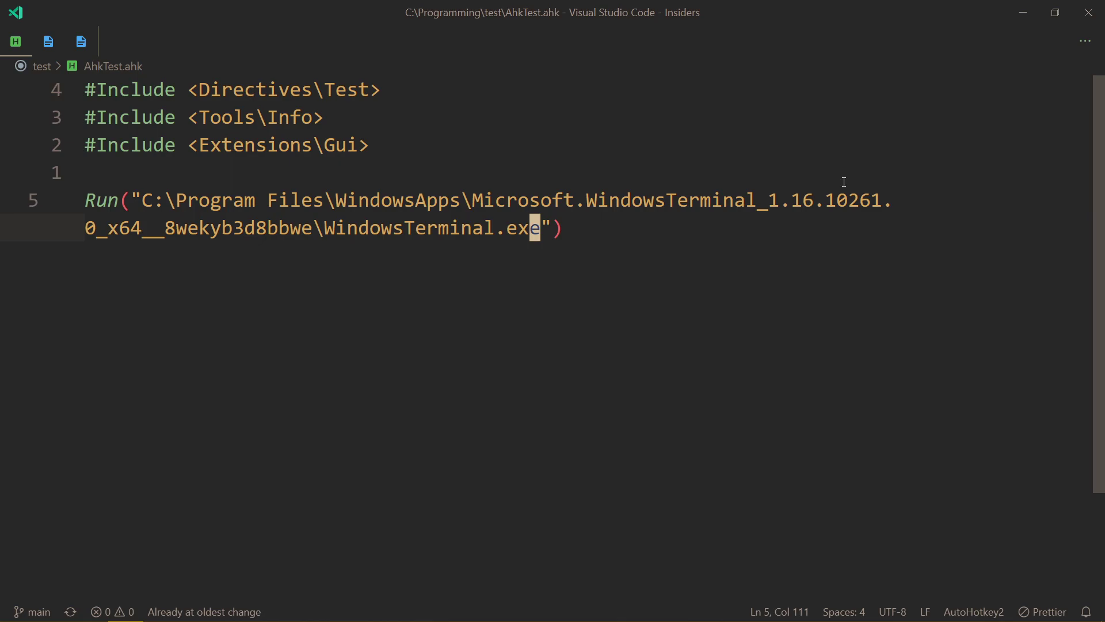
# Test the script with F5, close the launched PowerShell window, and open File Explorer.
pyautogui.press('F5')
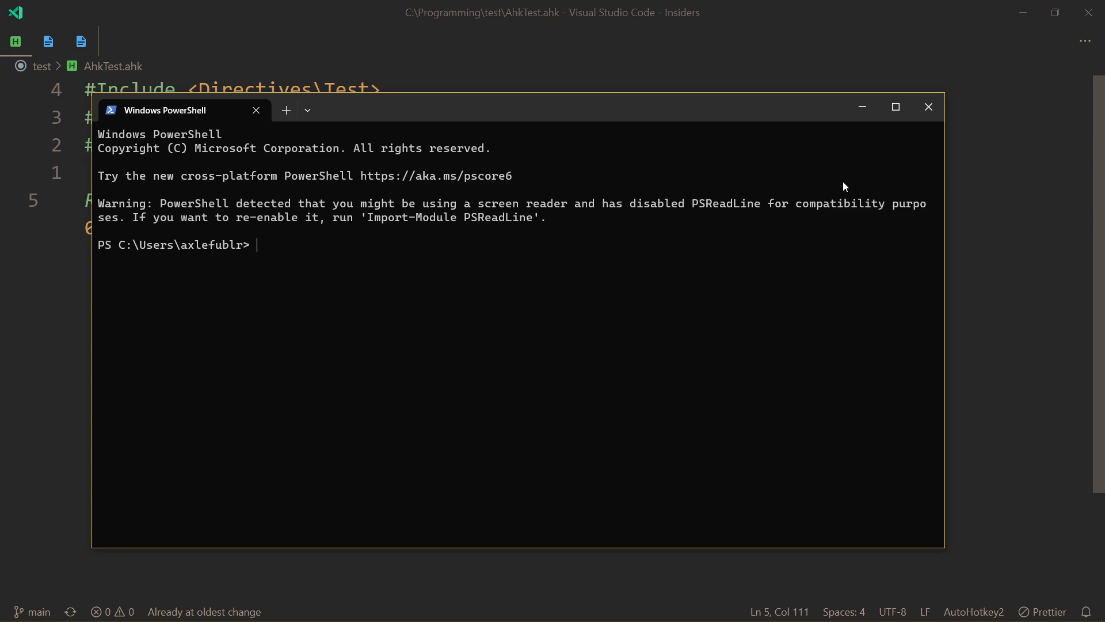
pyautogui.click(929, 107)
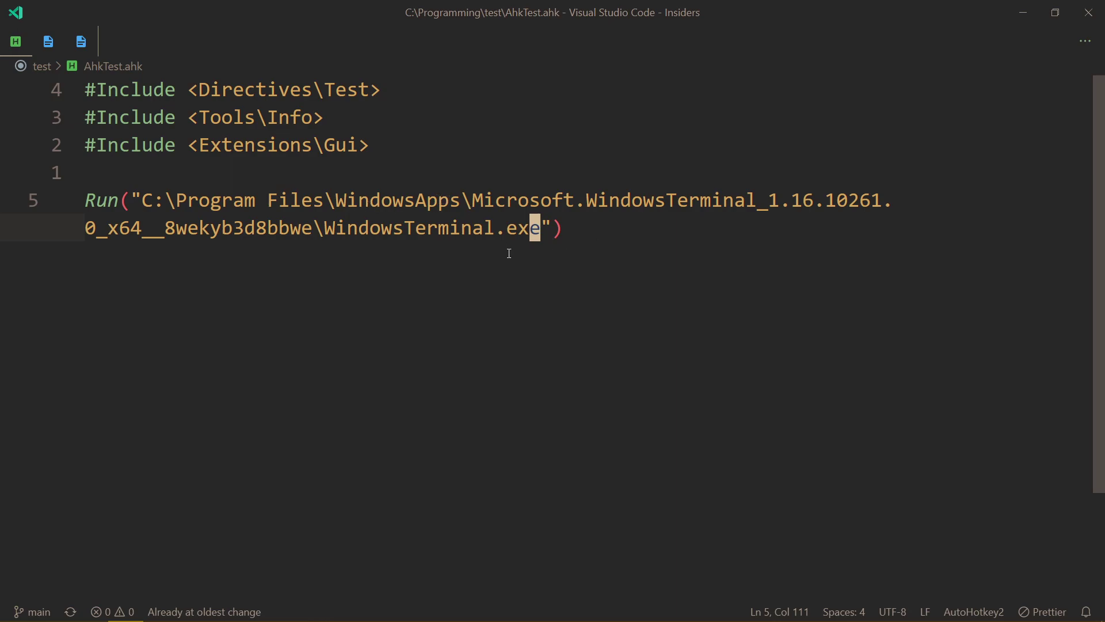
pyautogui.press('super+e')
pyautogui.doubleClick(281, 213)
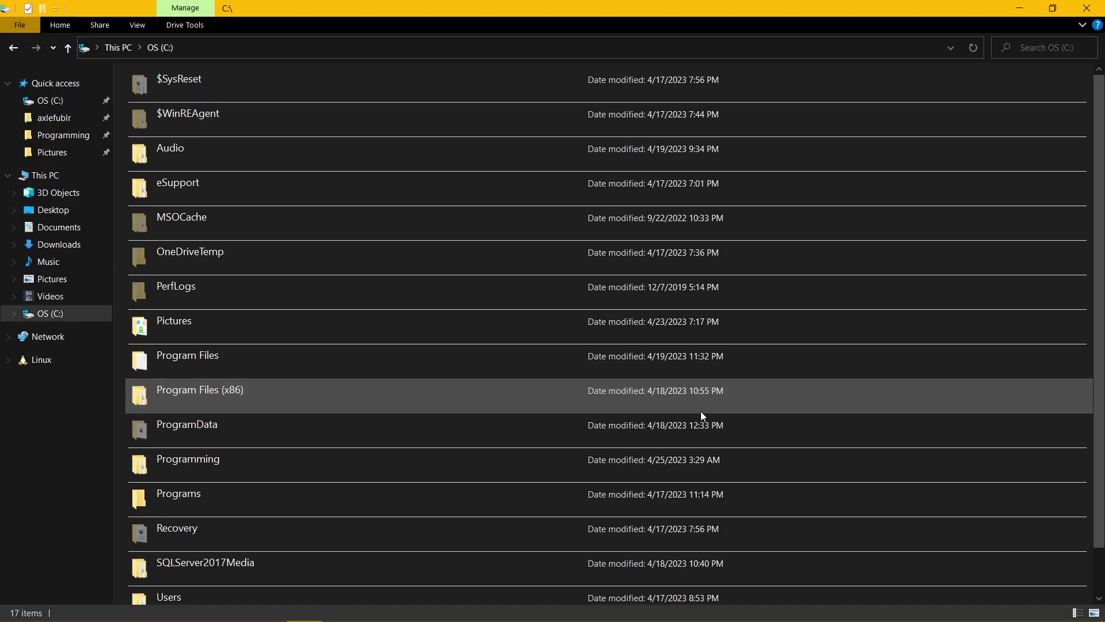
pyautogui.doubleClick(299, 371)
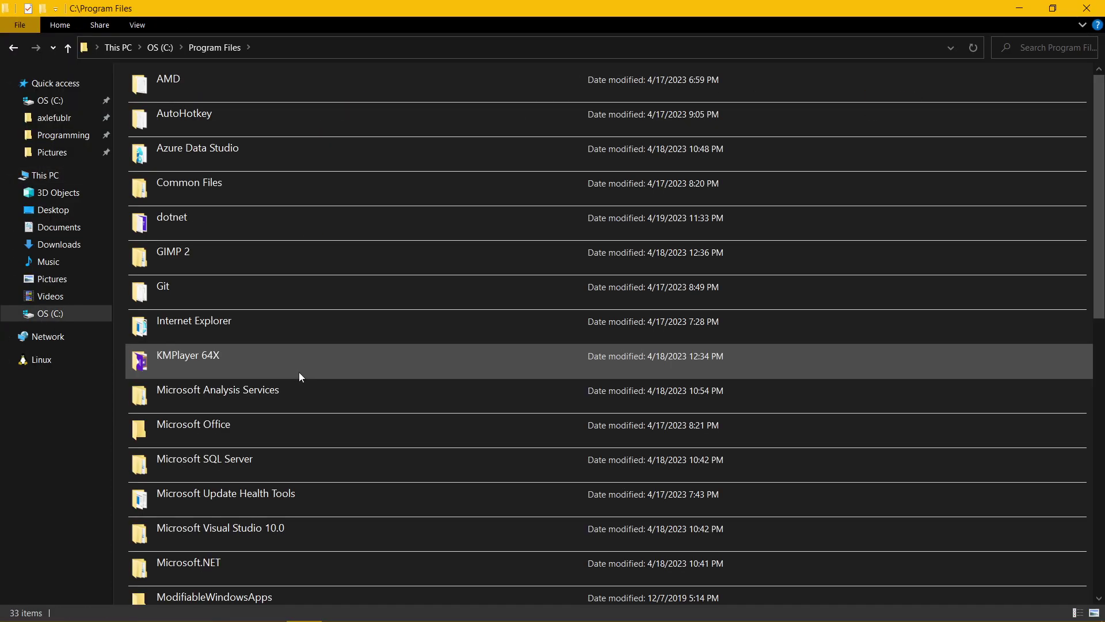
pyautogui.scroll(-5, 299, 377)
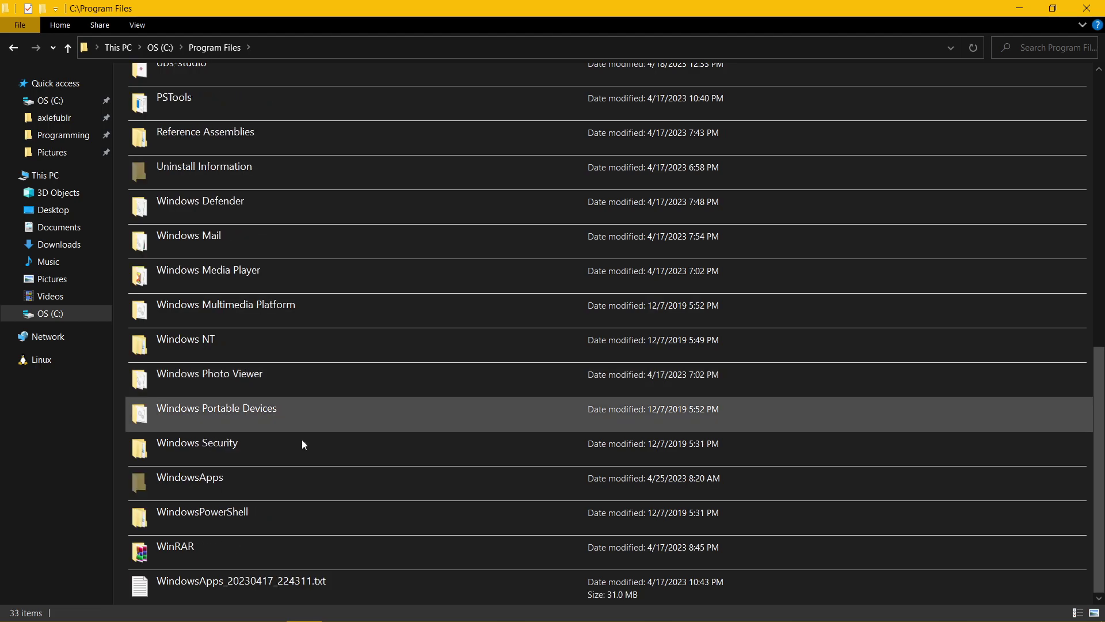
pyautogui.rightClick(309, 483)
pyautogui.click(361, 474)
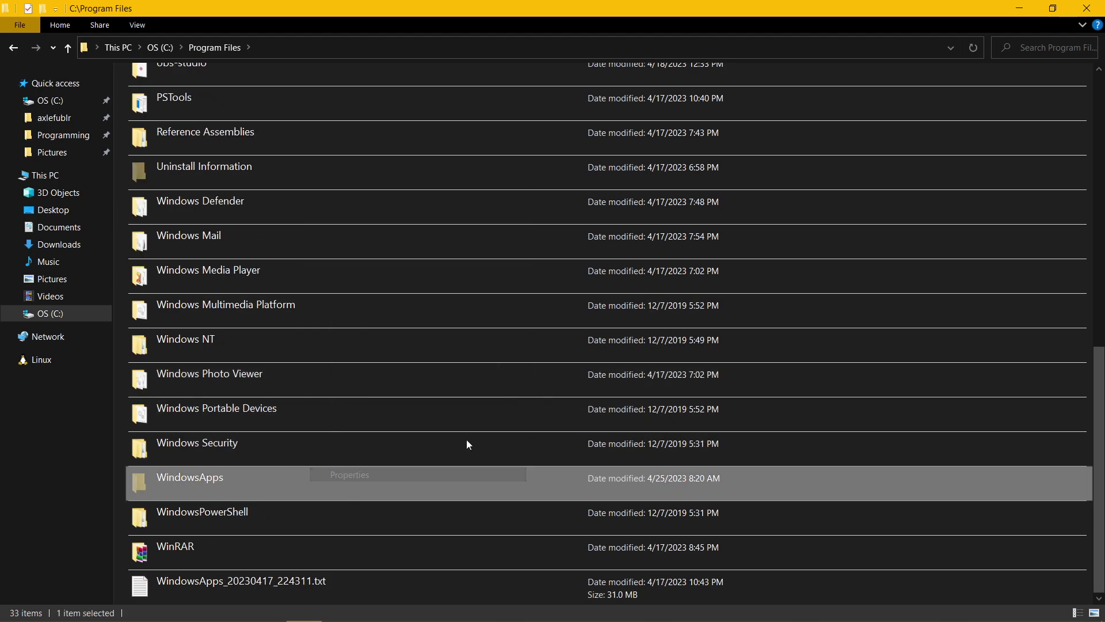
pyautogui.click(424, 312)
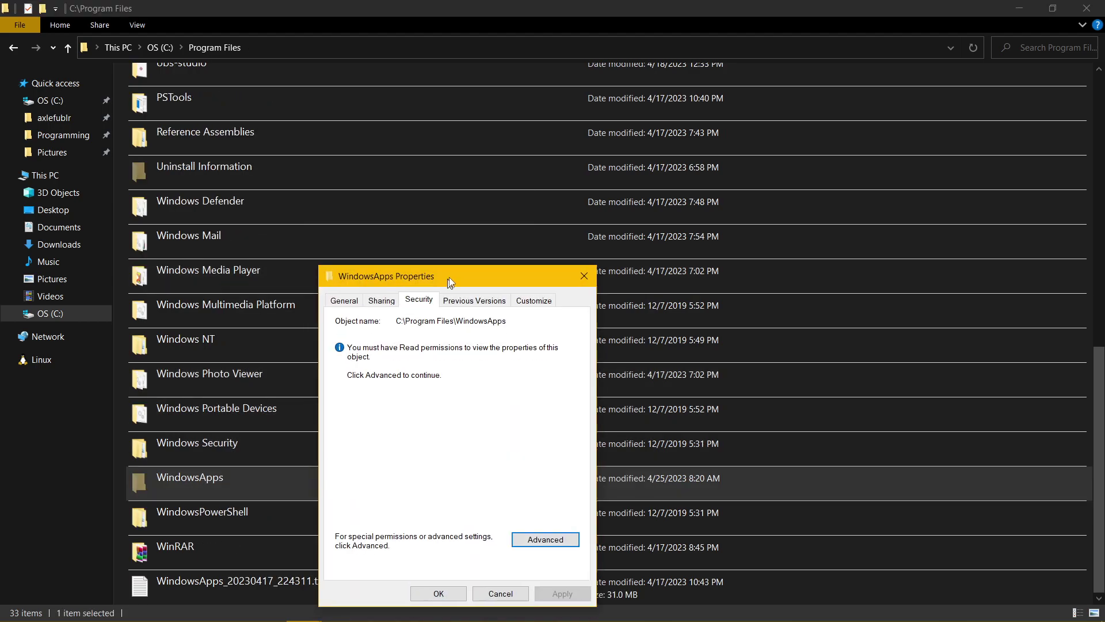
pyautogui.moveTo(450, 281); pyautogui.dragTo(482, 209)
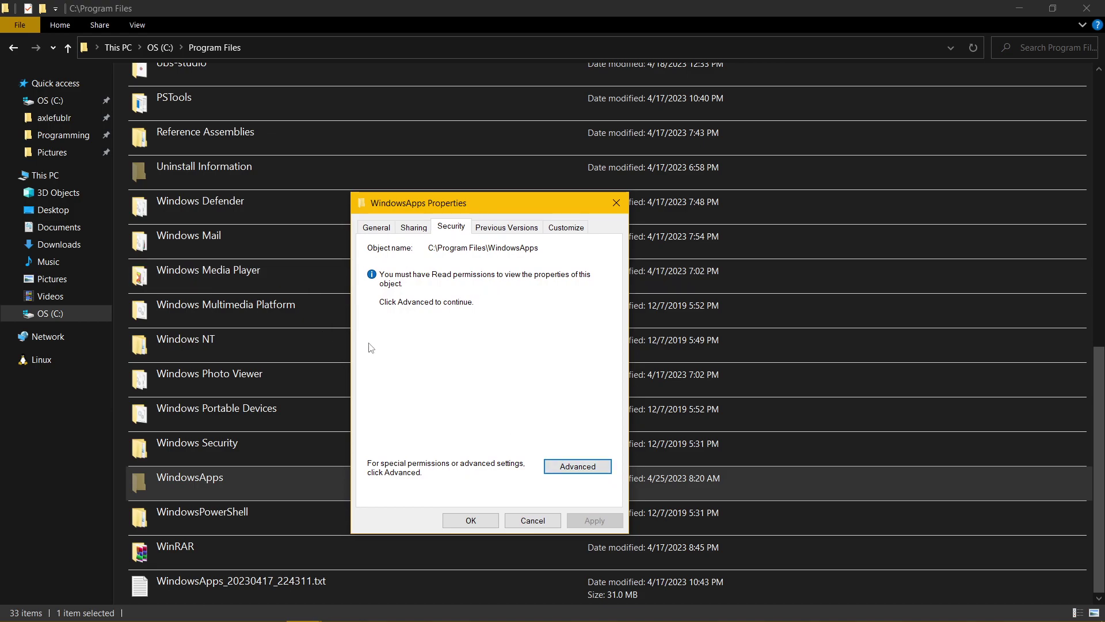
pyautogui.click(574, 469)
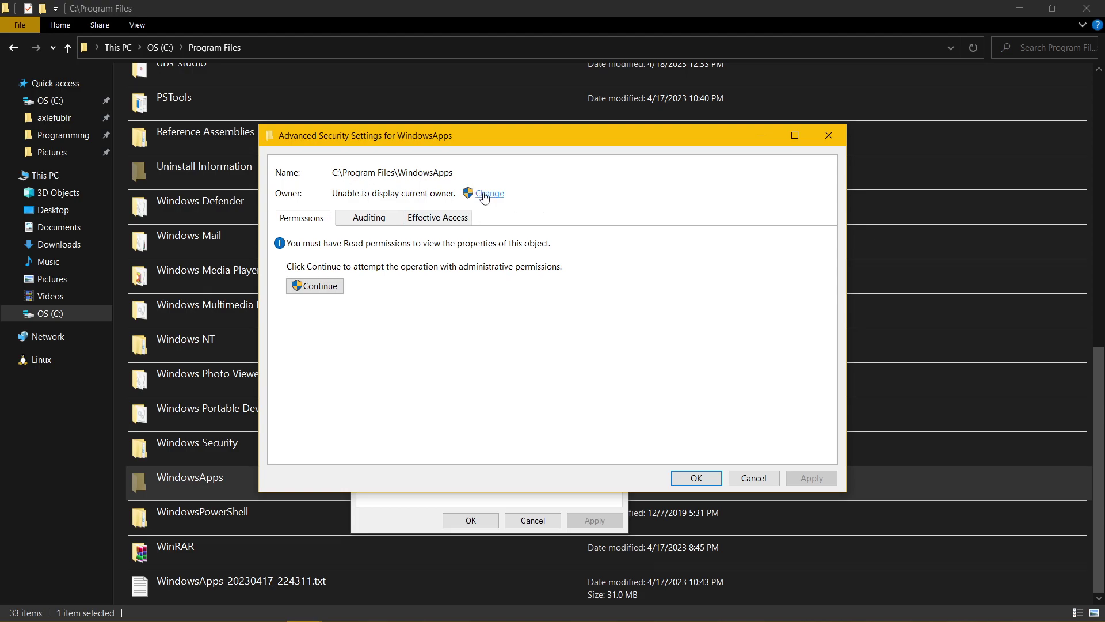
pyautogui.click(488, 193)
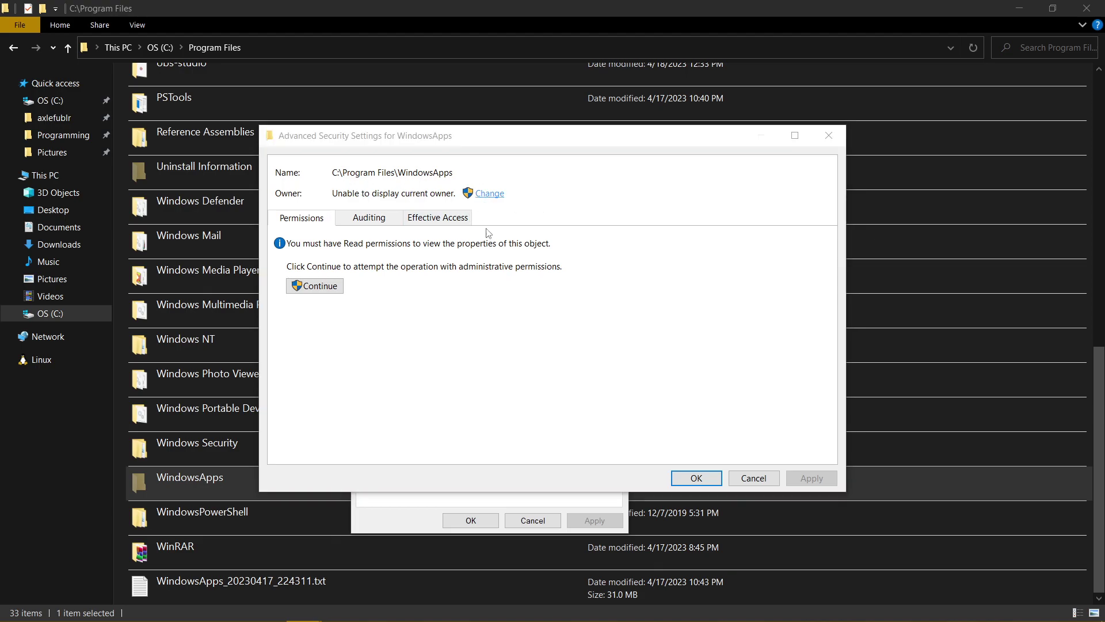
pyautogui.click(590, 314)
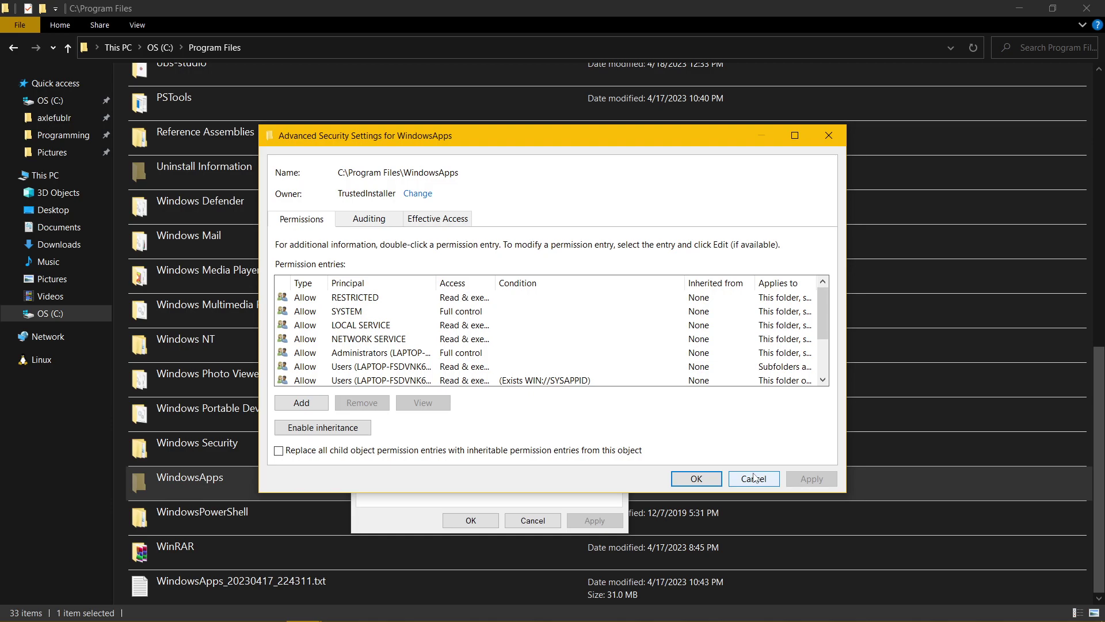
pyautogui.click(754, 477)
pyautogui.click(540, 518)
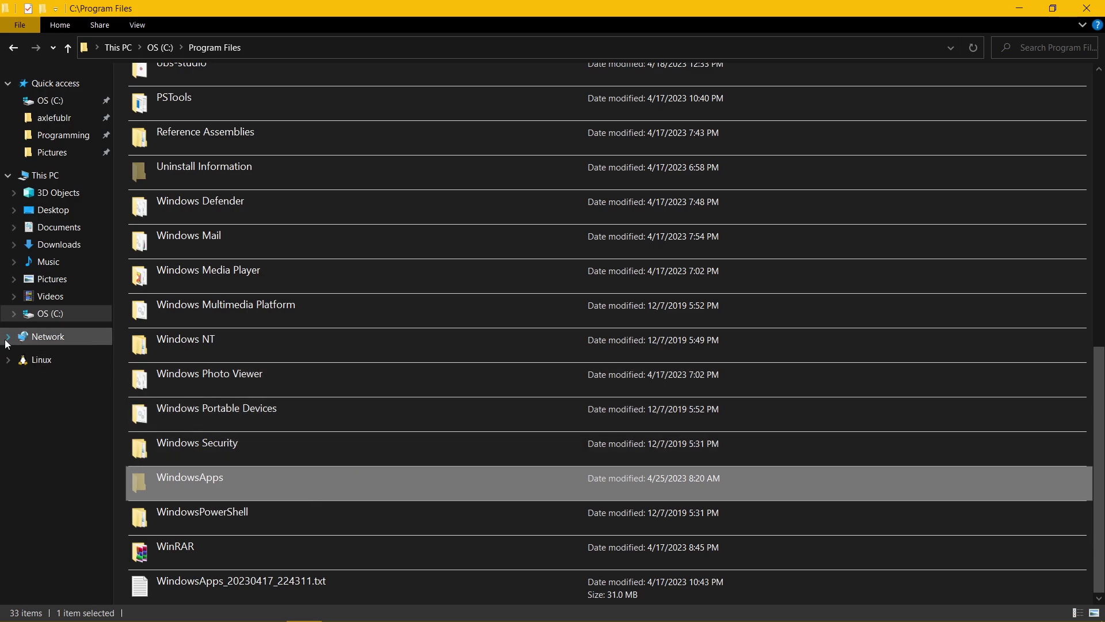
# Delete the Run(...WindowsTerminal.exe) line from AhkTest.ahk, then bring up Windows Terminal with Ctrl+Alt+T.
pyautogui.hotkey('alt', 'Tab')
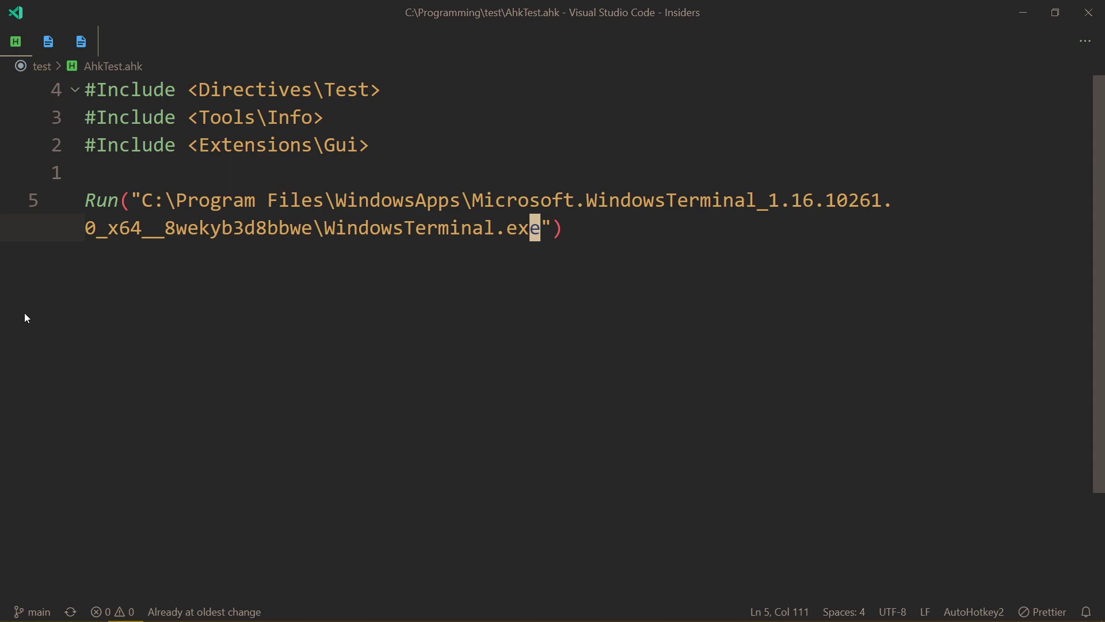
pyautogui.press('d')
pyautogui.press('d')
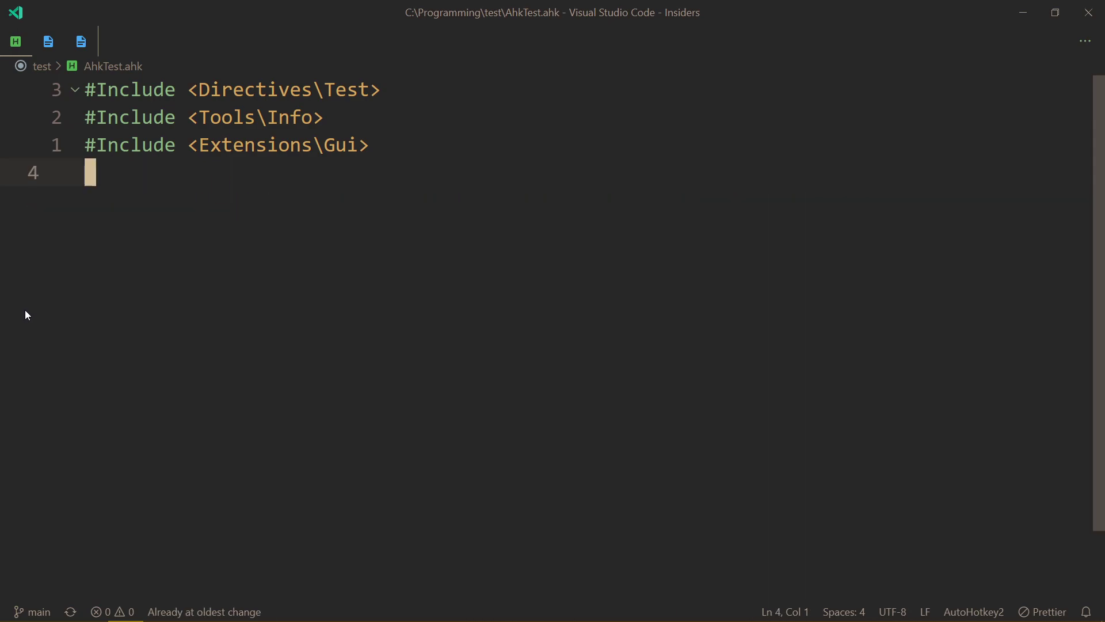
pyautogui.hotkey('ctrl', 'alt', 't')
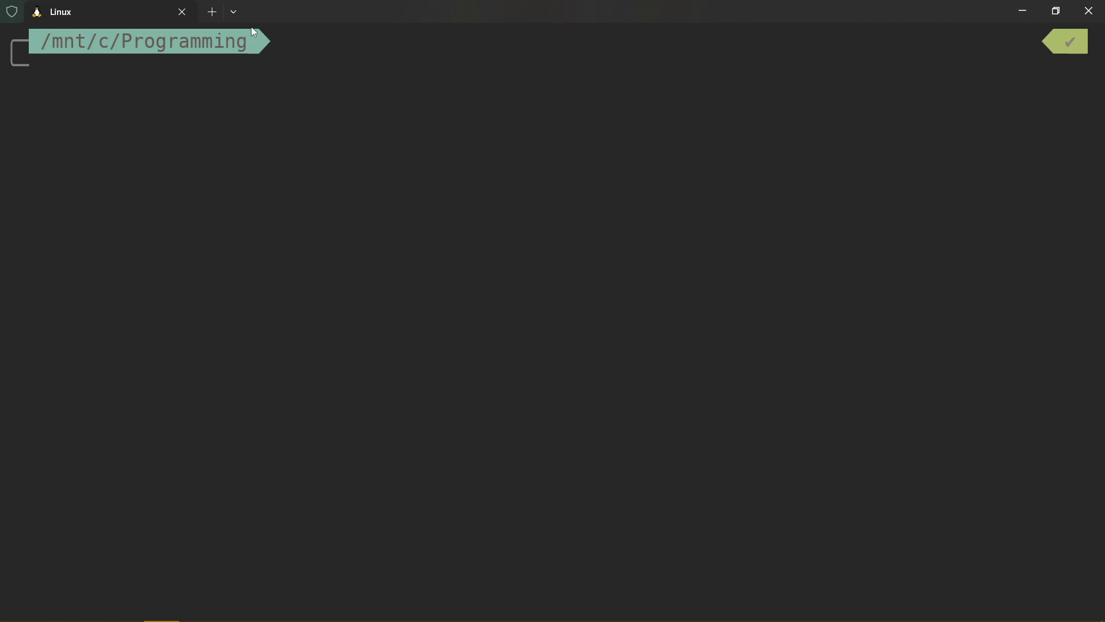
# Open a second Linux tab, close it again, and switch back to File Explorer on Program Files.
pyautogui.click(212, 12)
pyautogui.middleClick(311, 10)
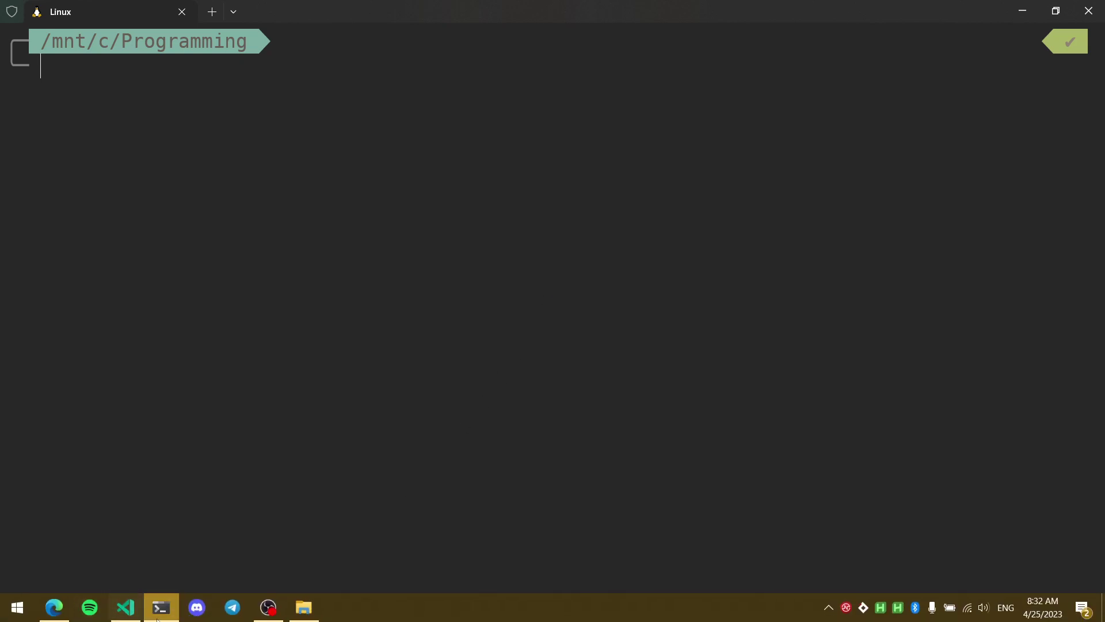
pyautogui.moveTo(158, 617)
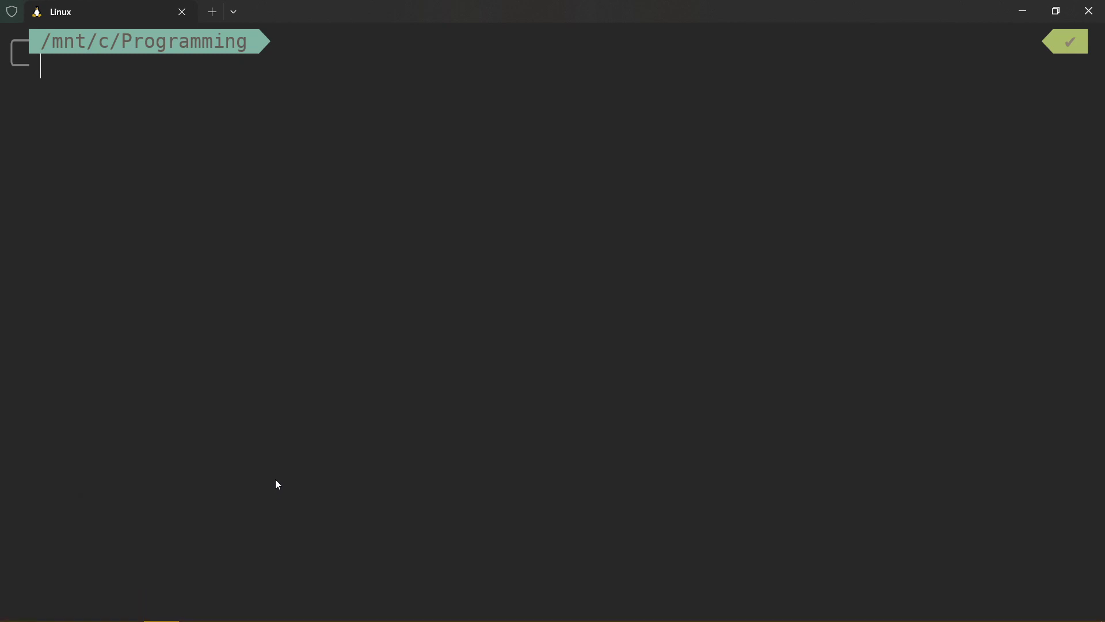
pyautogui.hotkey('alt', 'Tab')
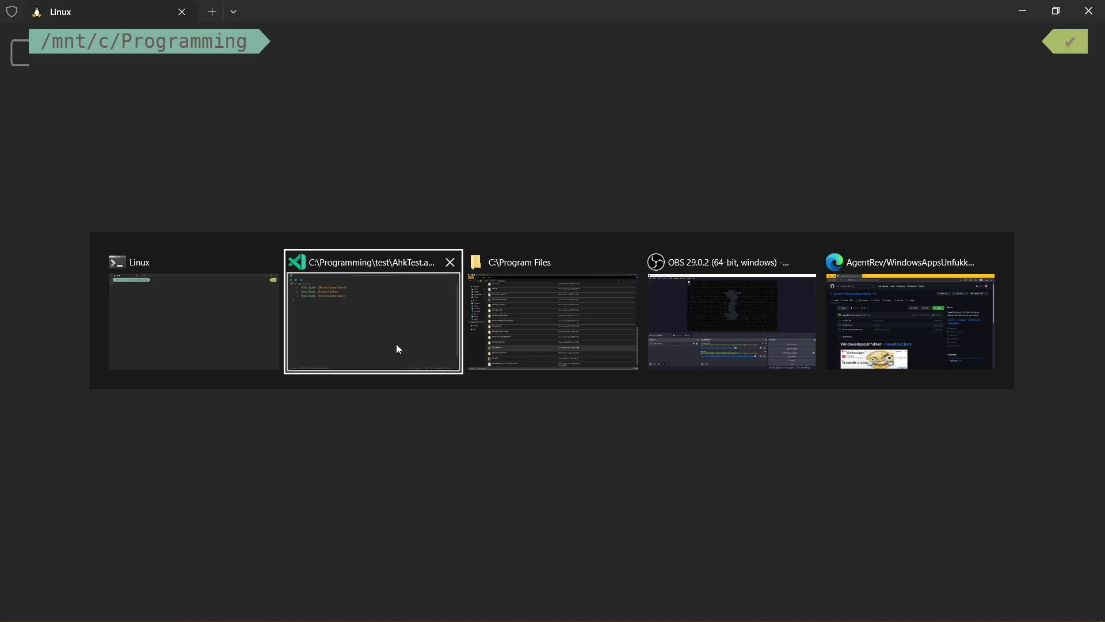
pyautogui.click(523, 362)
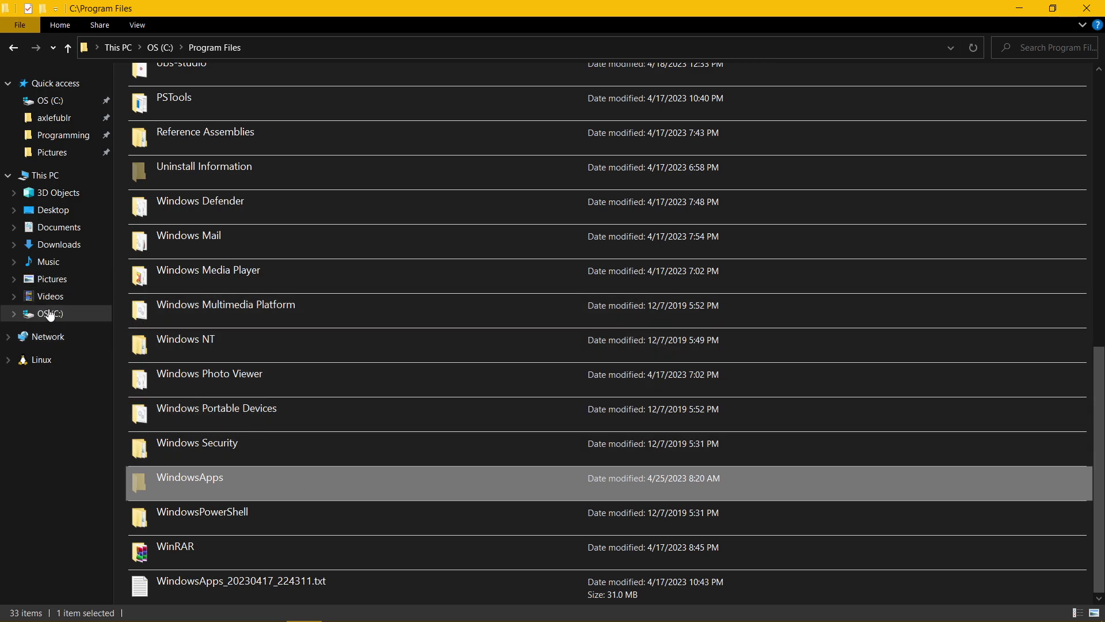
# Open the user's home folder from Quick access and scroll down through its contents.
pyautogui.click(52, 117)
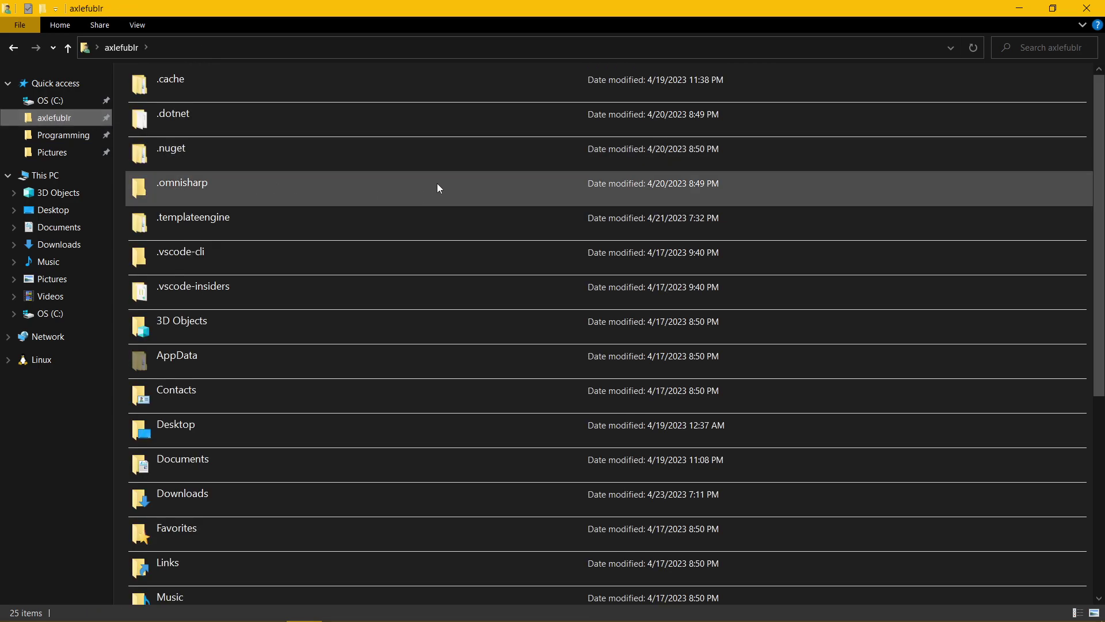
pyautogui.scroll(-5, 437, 188)
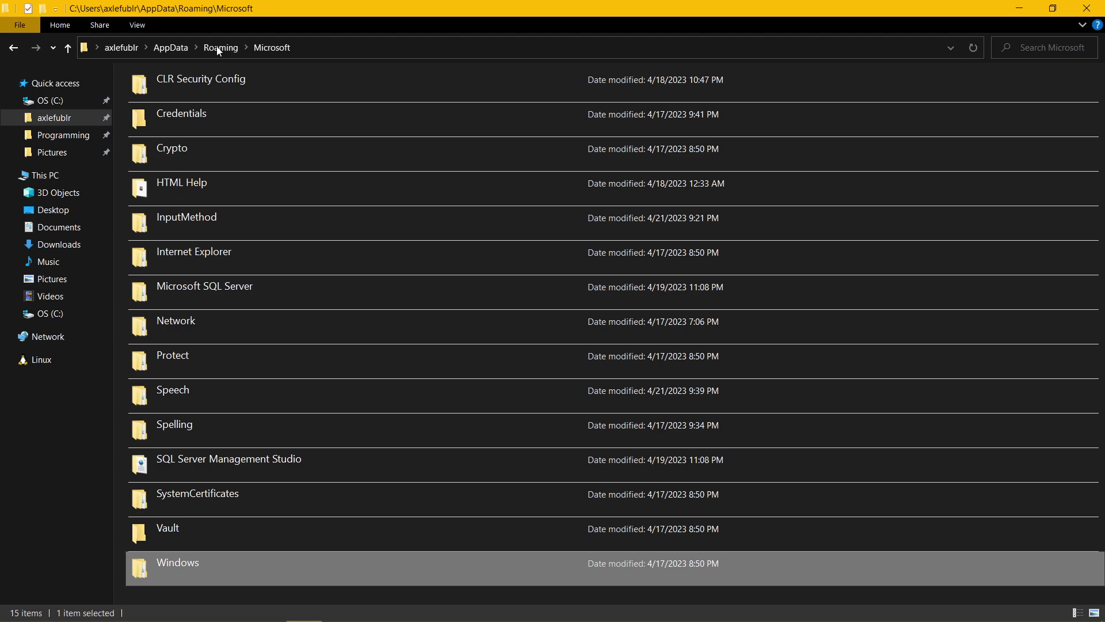
# Switch back to Windows Terminal and view, then dismiss, its window process details.
pyautogui.hotkey('alt', 'Tab')
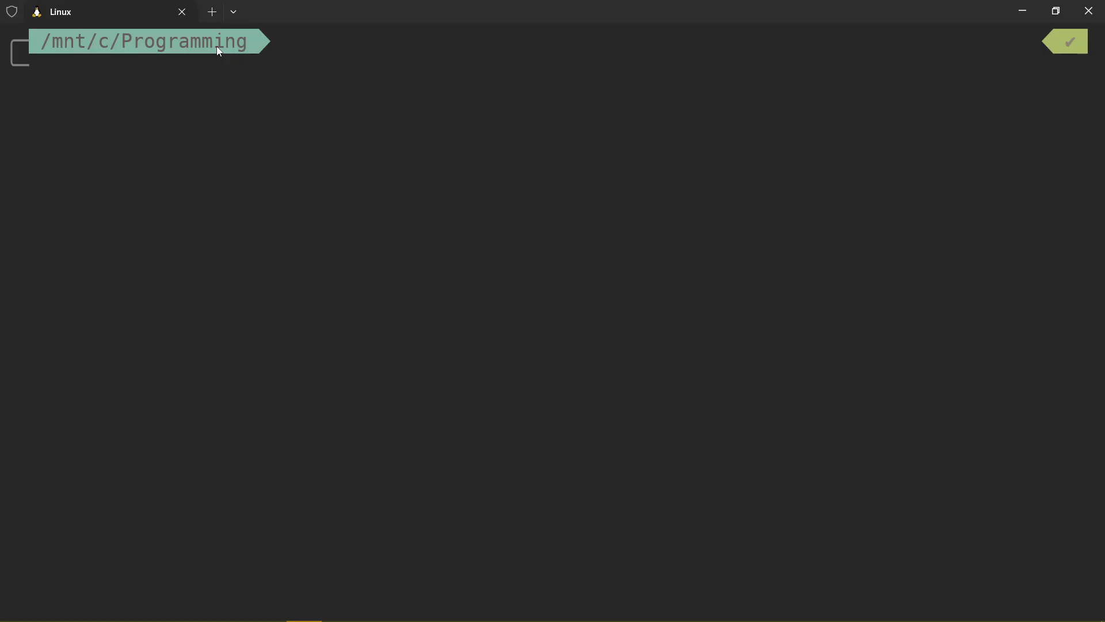
pyautogui.hotkey('ctrl', 'alt', 'w')
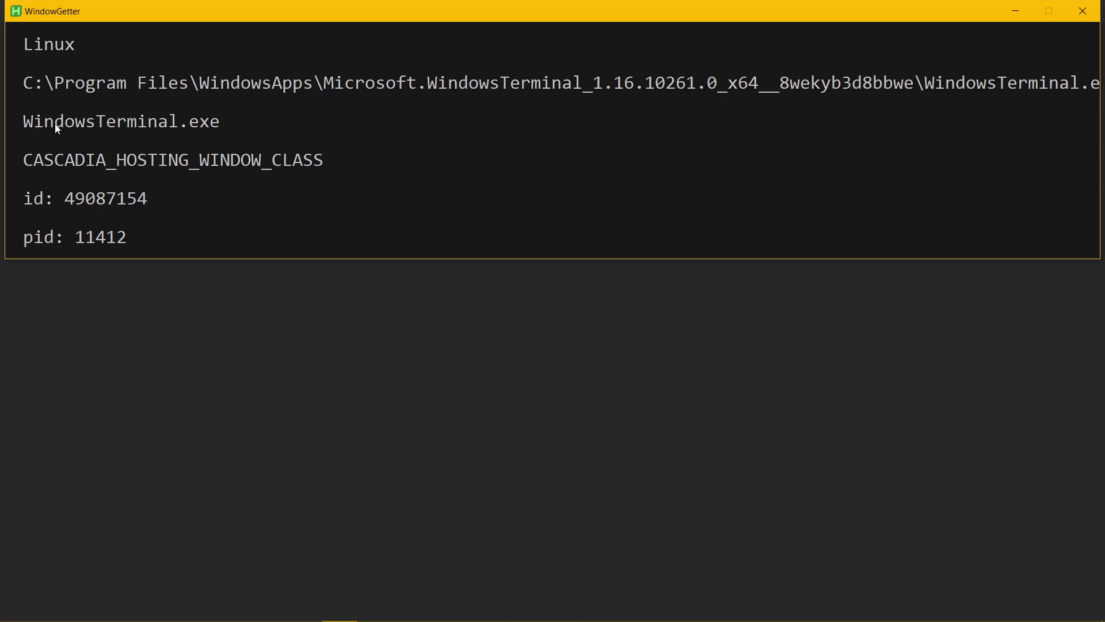
pyautogui.click(1085, 11)
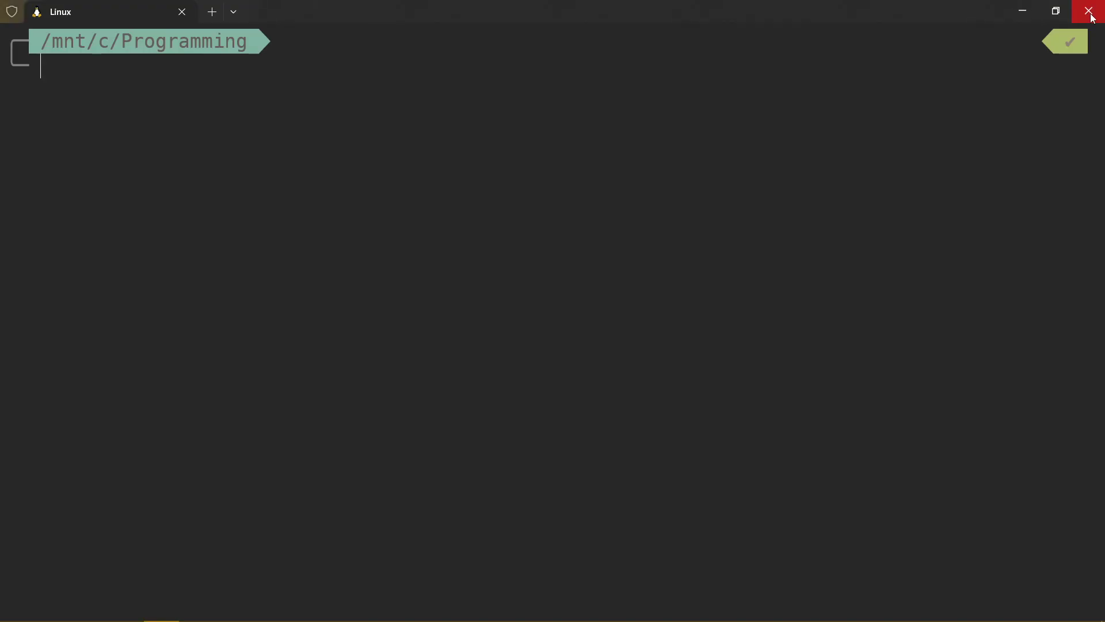
# Launch wt.exe from the Run prompt, then close the new PowerShell window.
pyautogui.press('super+r')
pyautogui.write('wt')
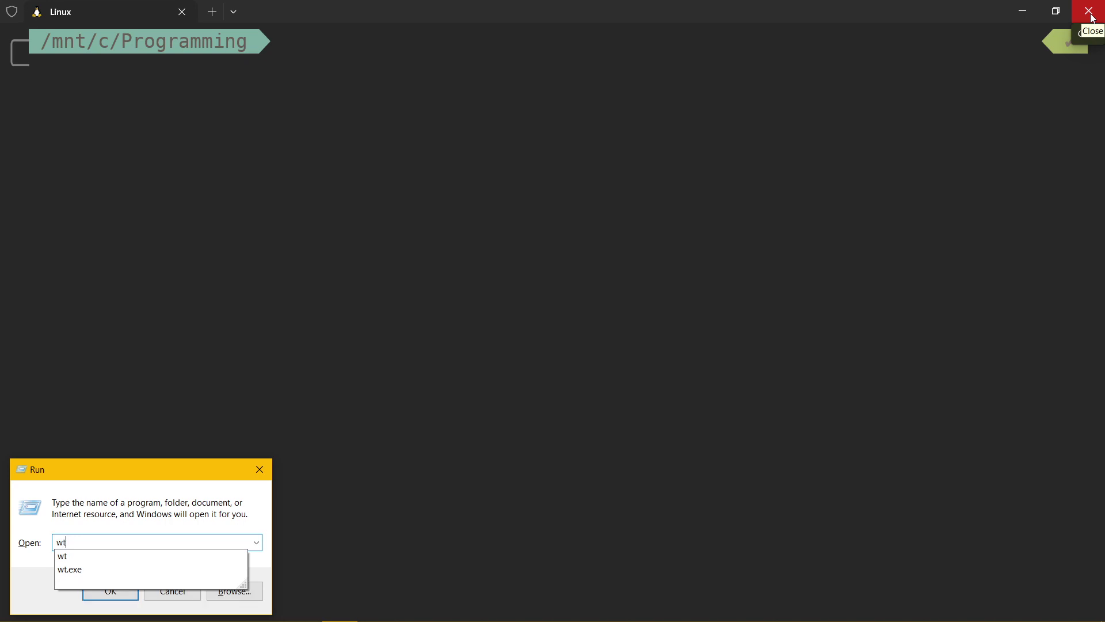
pyautogui.write('.exe')
pyautogui.press('Return')
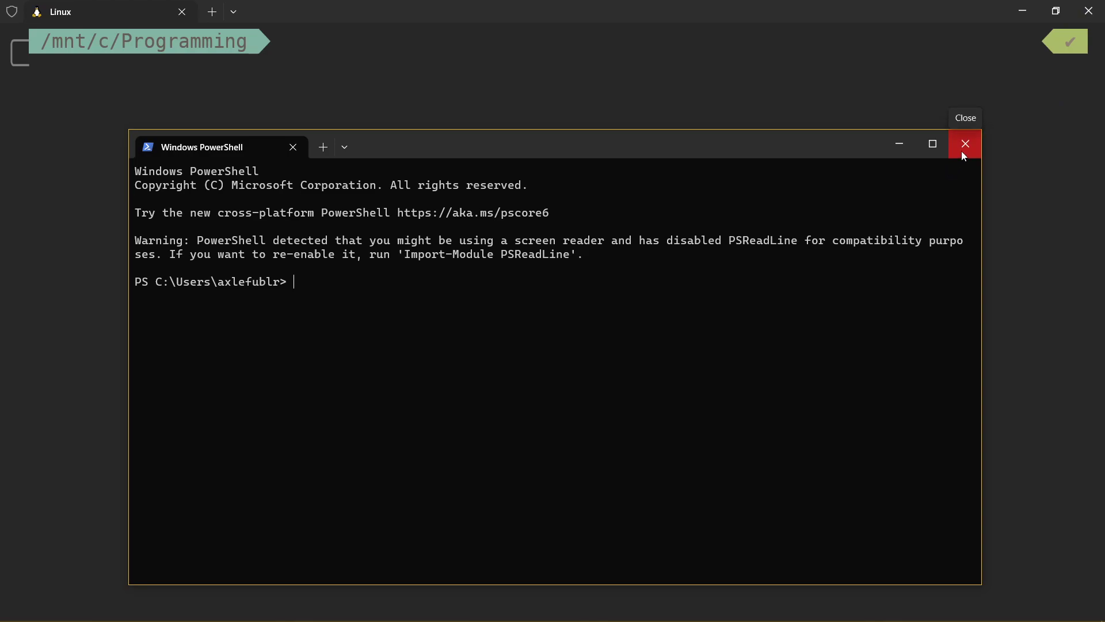
pyautogui.click(962, 152)
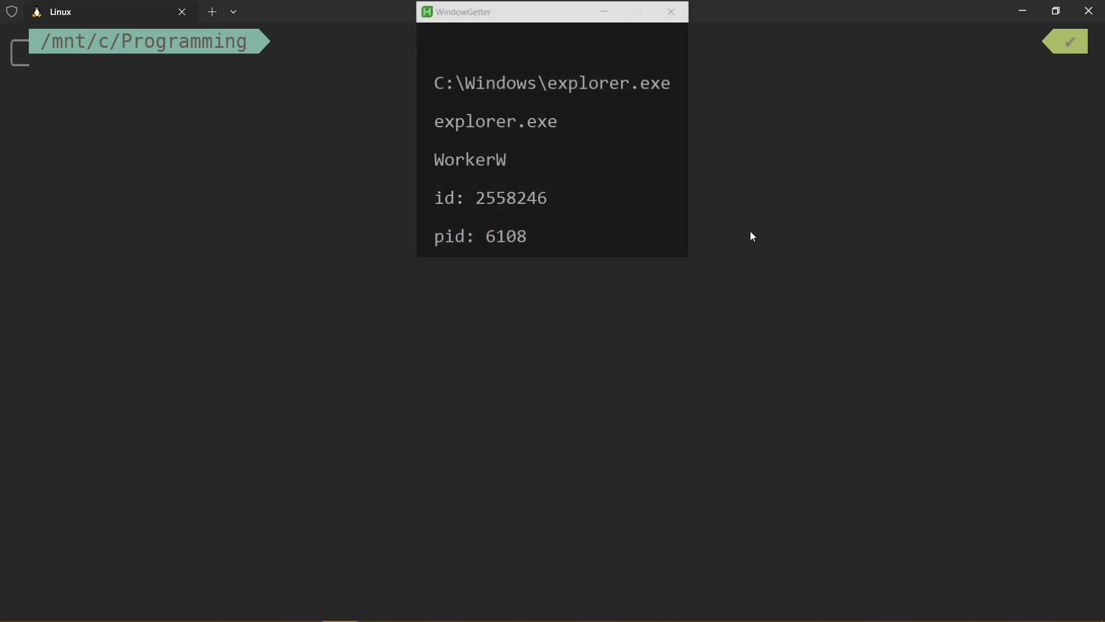
# Check the desktop area's window details, then relaunch wt.exe and close PowerShell with Alt+F4.
pyautogui.click(674, 11)
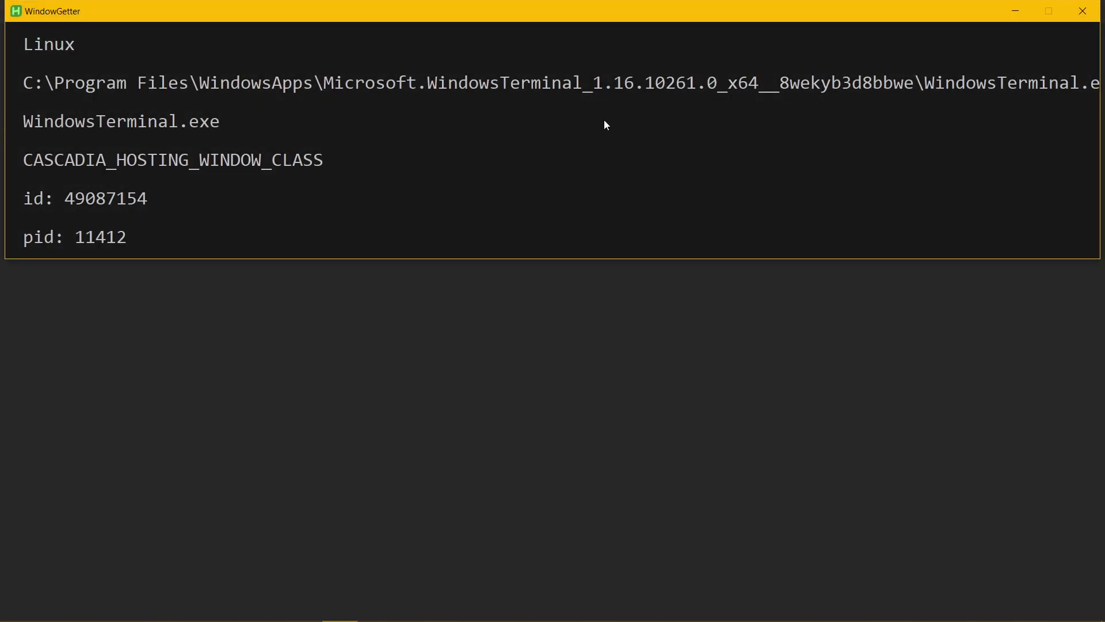
pyautogui.click(1083, 11)
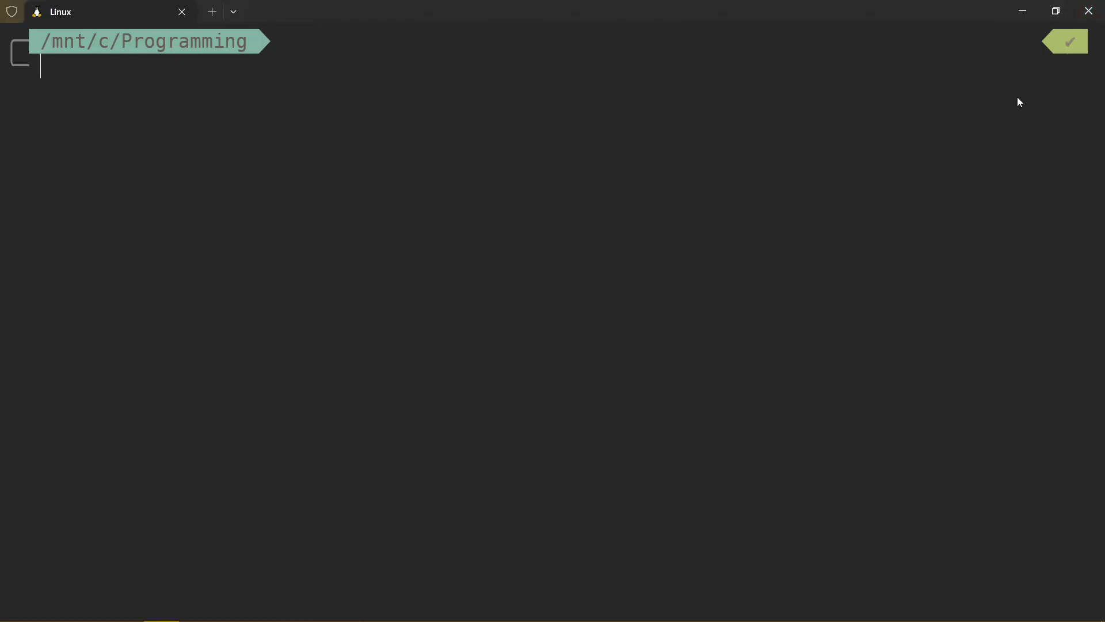
pyautogui.press('super+r')
pyautogui.write('wt.')
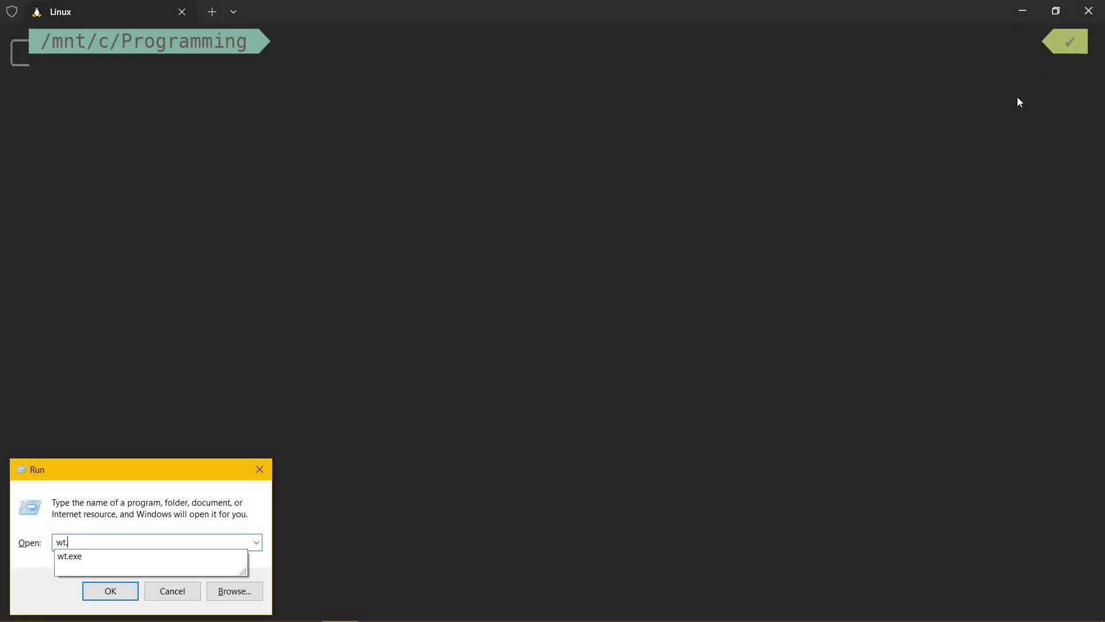
pyautogui.write('exe')
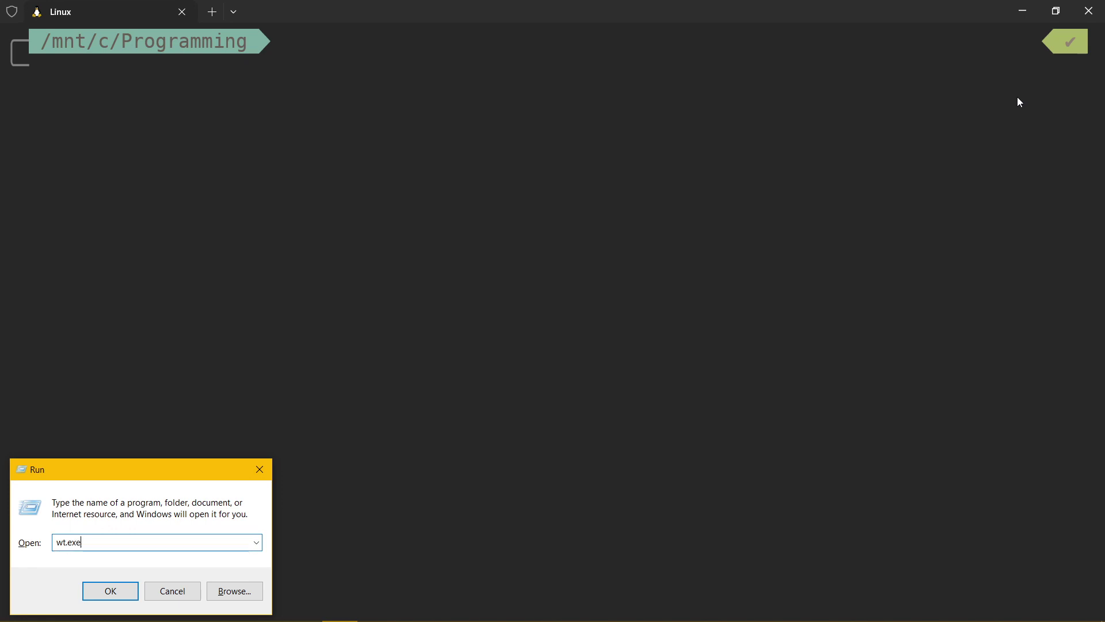
pyautogui.press('Return')
pyautogui.hotkey('alt', 'F4')
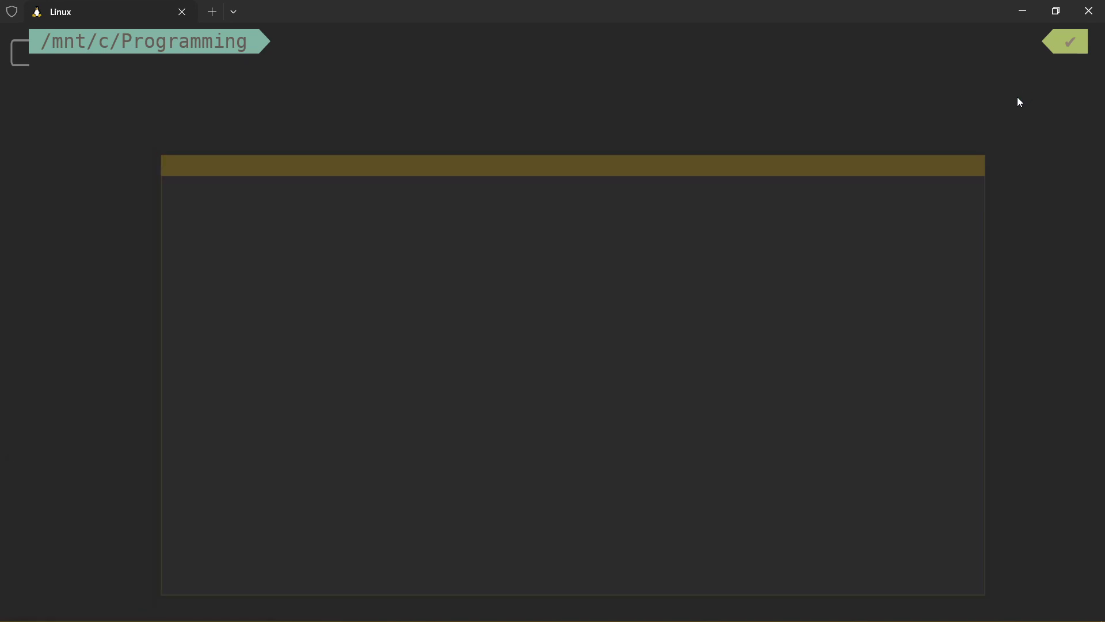
# Open Terminal.ahk via a 'termi' file search and line-select its static path := "wt.exe" line.
pyautogui.hotkey('alt', 'Tab')
pyautogui.hotkey('ctrl', 'p')
pyautogui.write('termi')
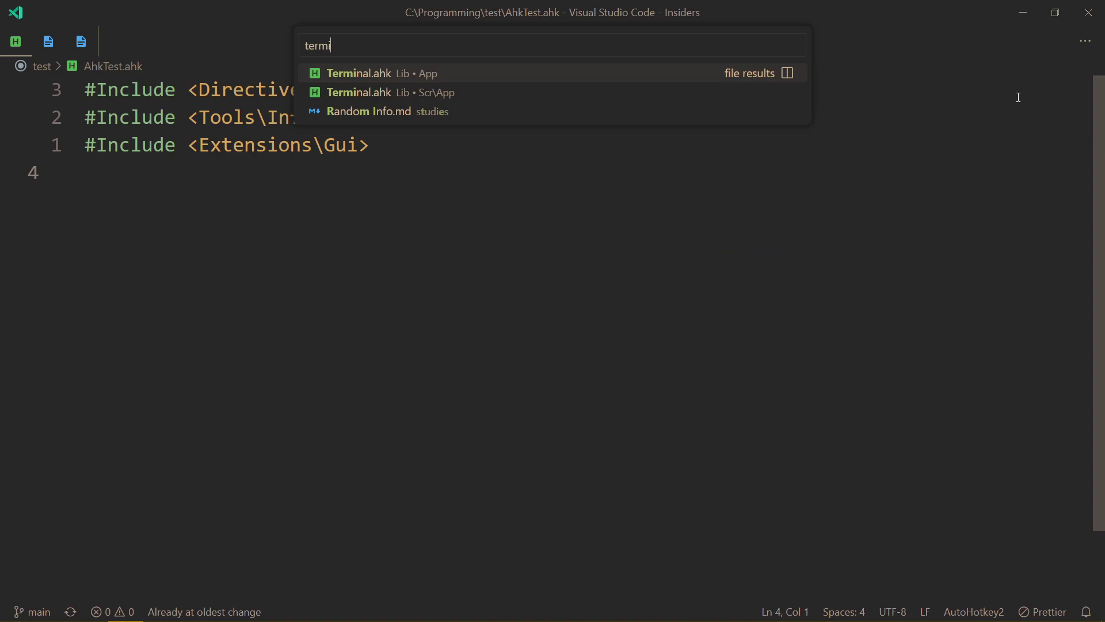
pyautogui.press('Return')
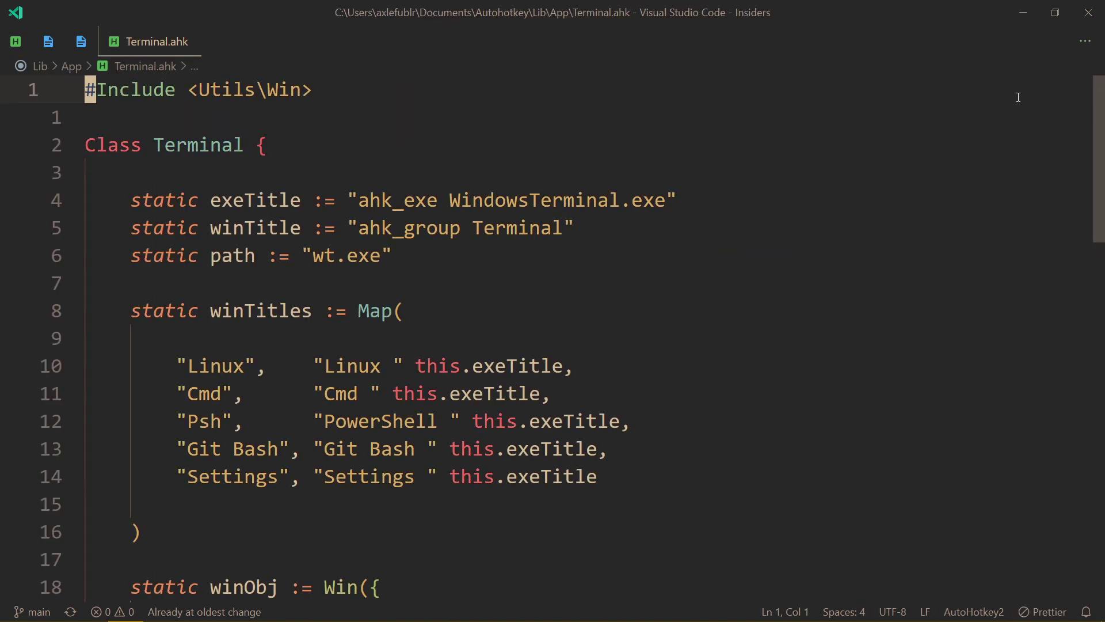
pyautogui.press('6')
pyautogui.press('j')
pyautogui.hotkey('shift', 'v')
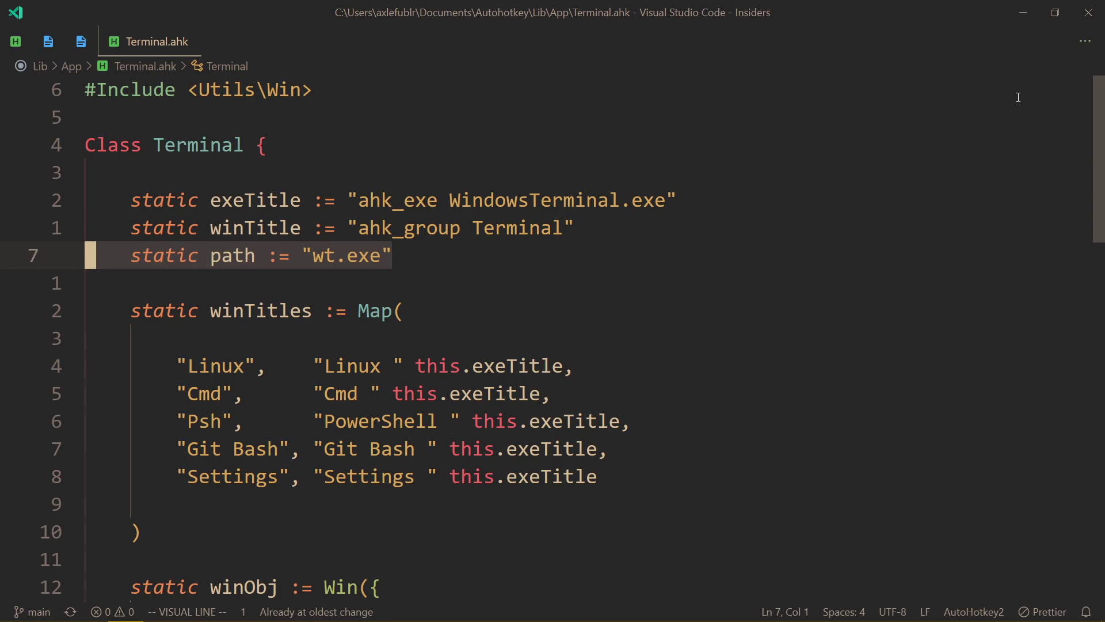
# Switch to File Explorer at AppData\Local\Microsoft\WindowsApps and reveal its full path in the address bar.
pyautogui.hotkey('alt', 'Tab')
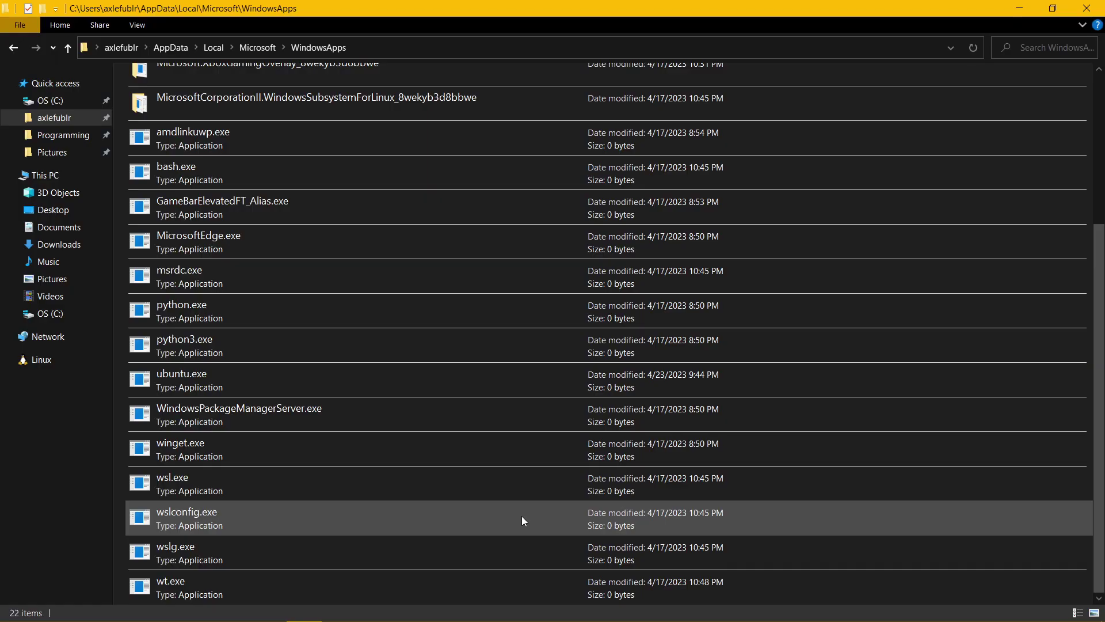
pyautogui.click(412, 42)
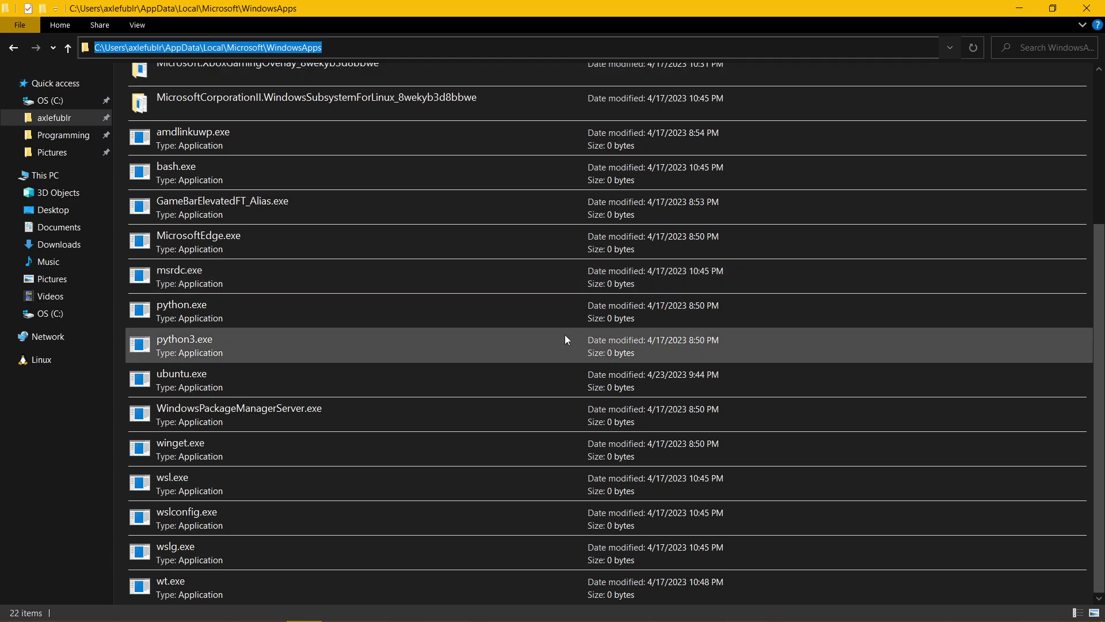
pyautogui.press('Escape')
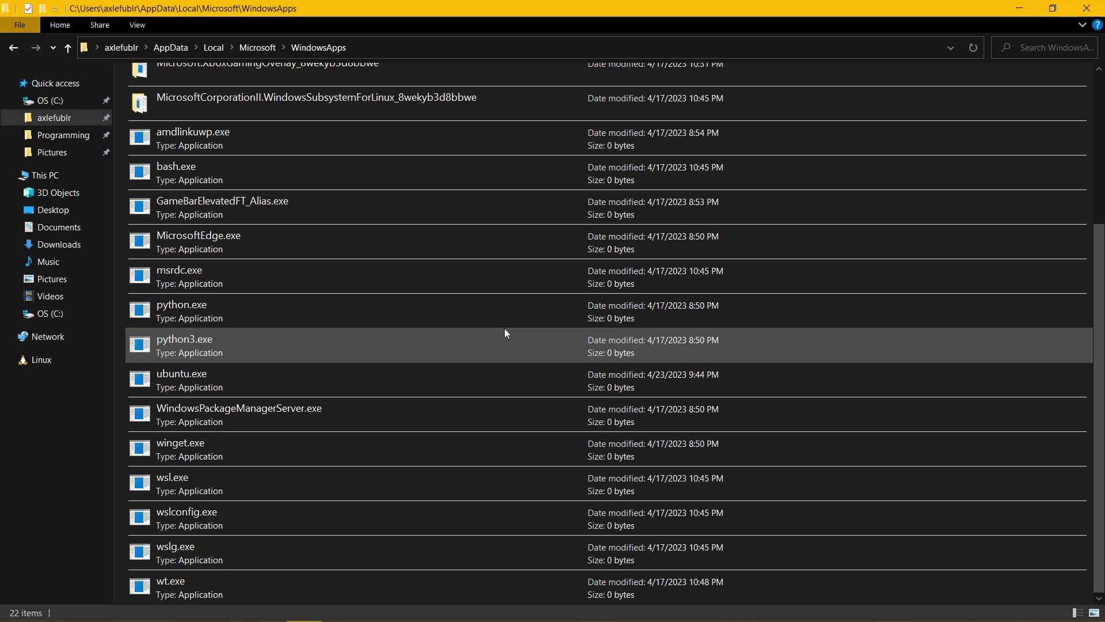
# Open Windows Settings and go to the Update & Security Troubleshoot page.
pyautogui.press('super')
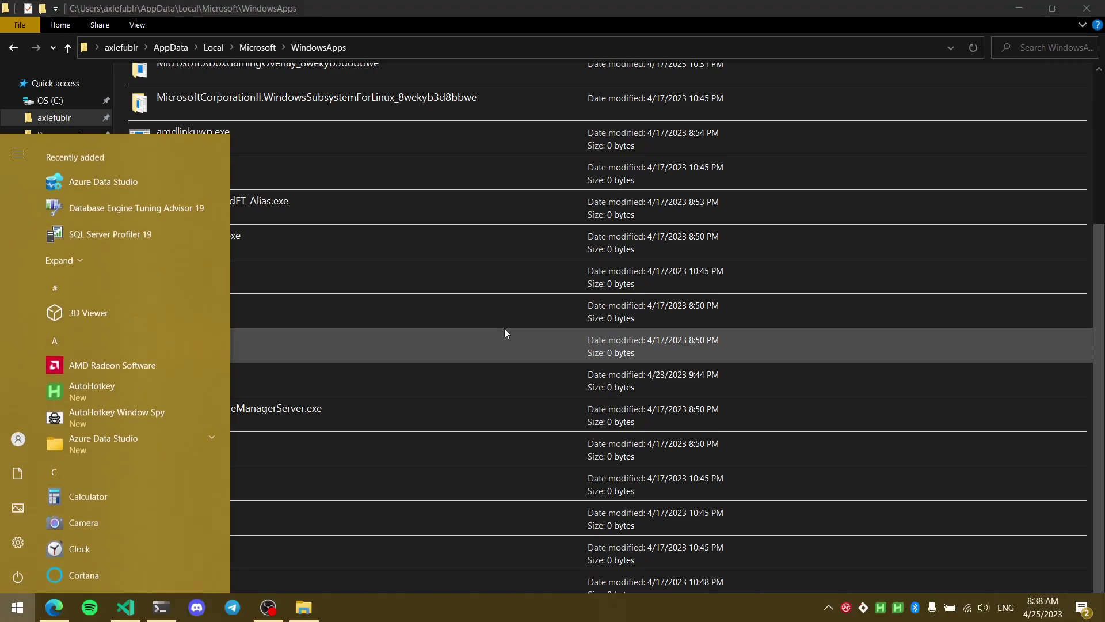
pyautogui.press('super')
pyautogui.press('super+i')
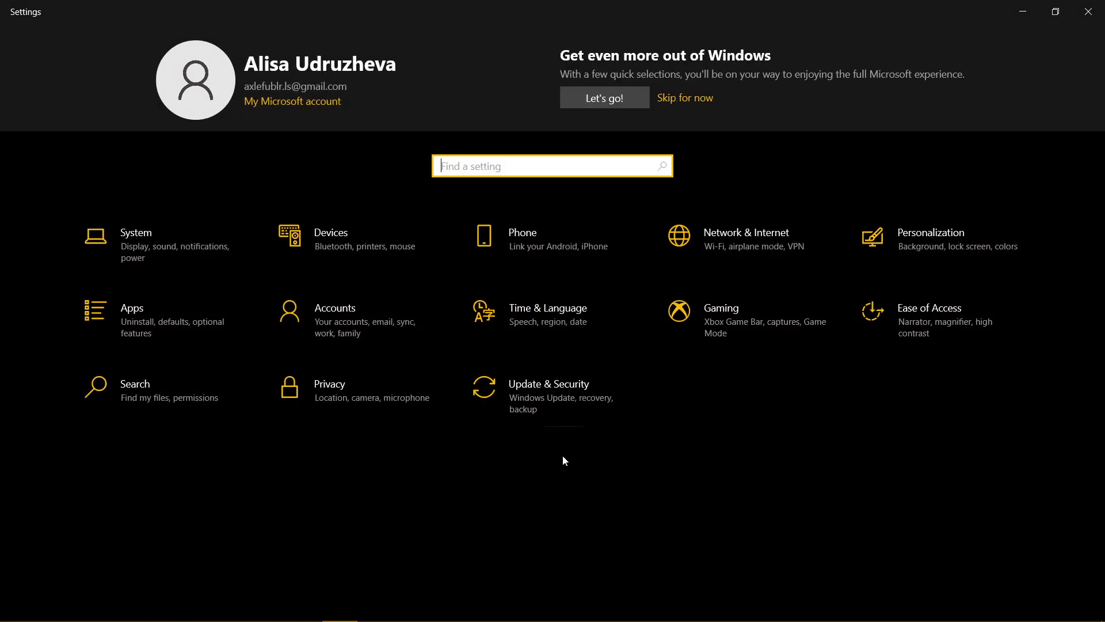
pyautogui.click(558, 403)
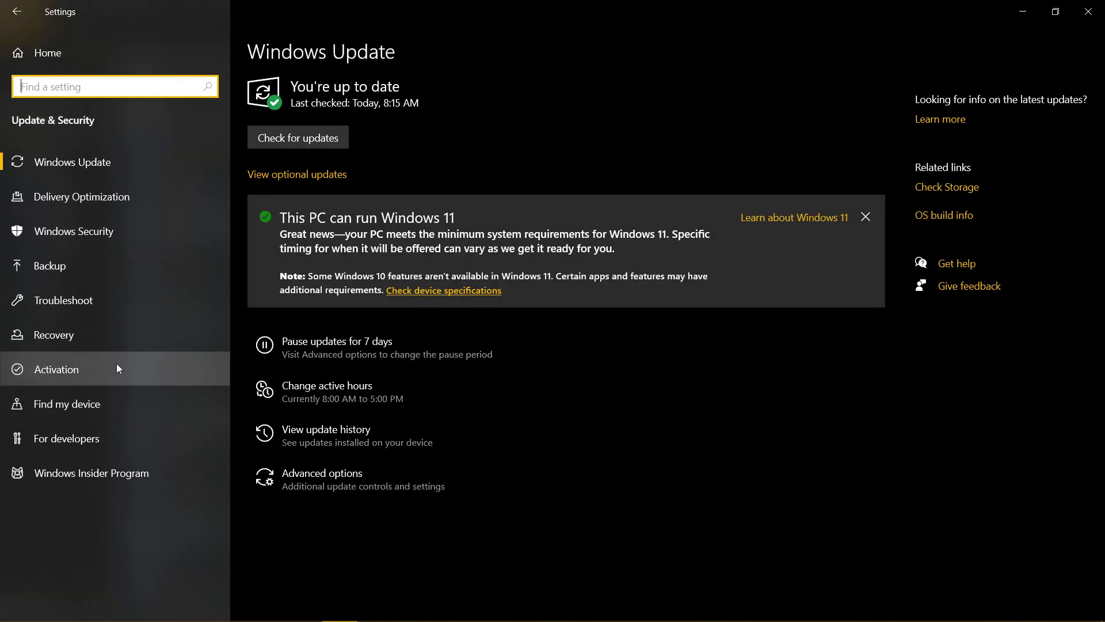
pyautogui.click(111, 299)
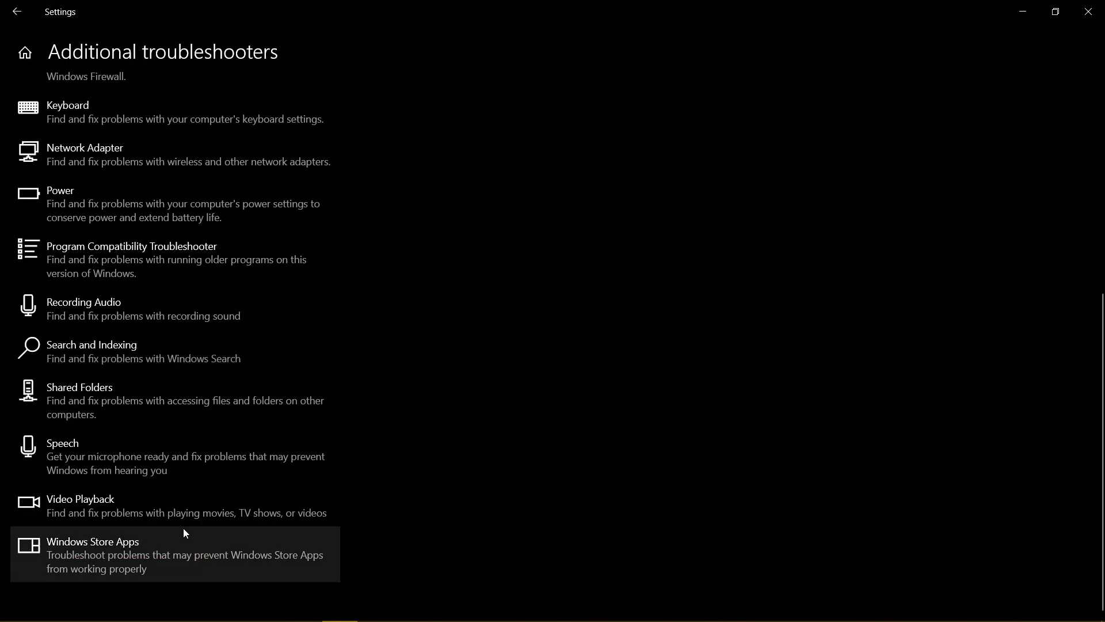
# Expand the Windows Store Apps troubleshooter, then switch past the WindowsApps folder to the browser.
pyautogui.scroll(5, 176, 489)
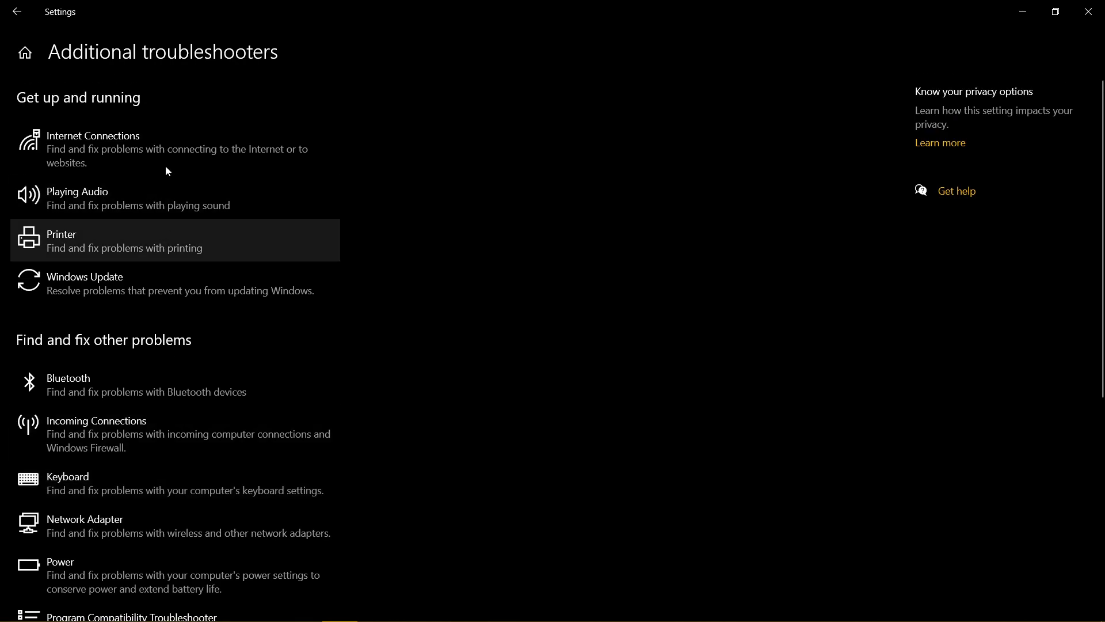
pyautogui.scroll(-5, 153, 324)
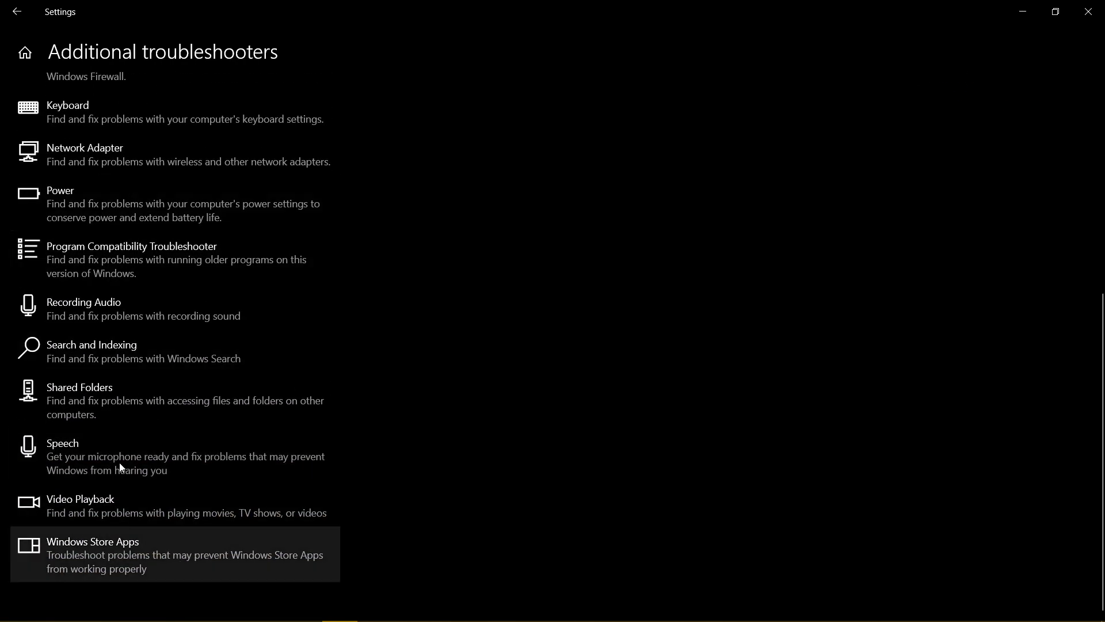
pyautogui.scroll(5, 253, 340)
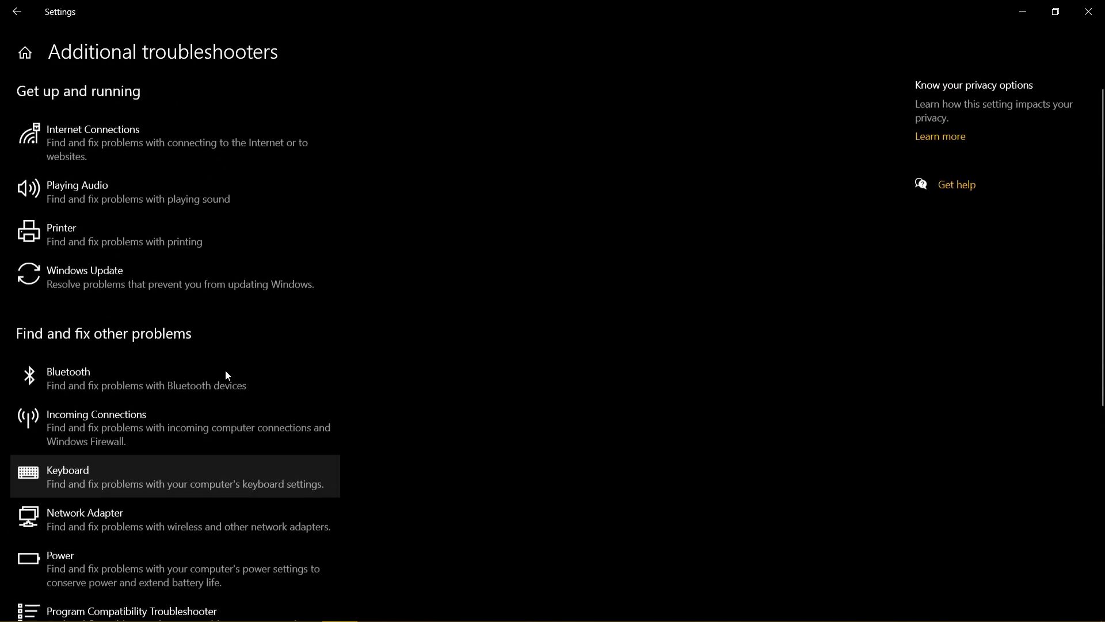
pyautogui.scroll(-5, 275, 437)
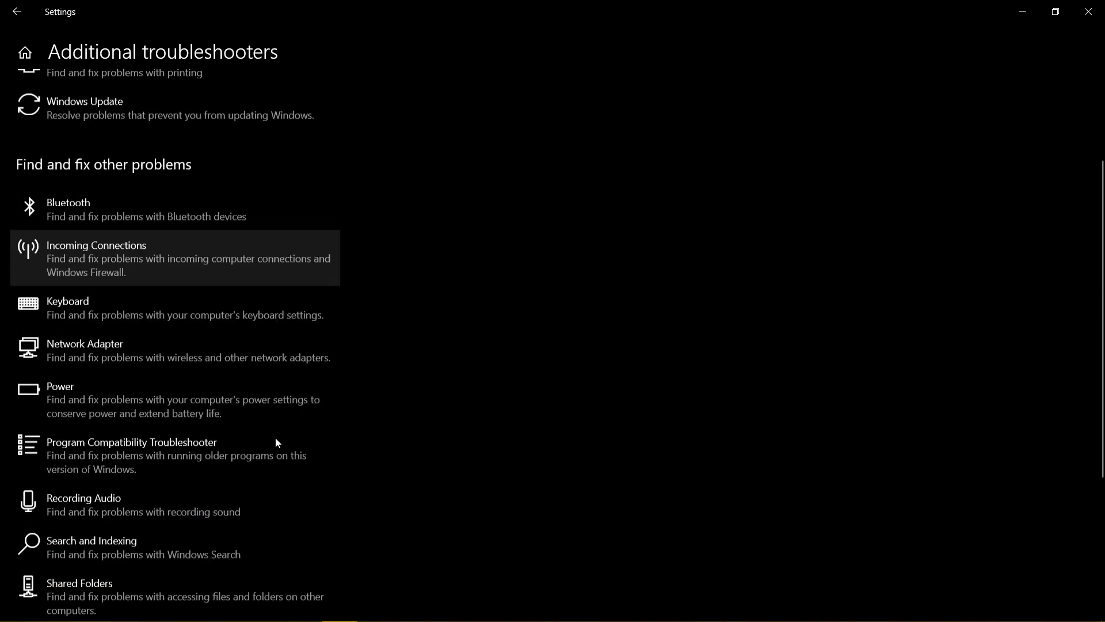
pyautogui.scroll(5, 263, 468)
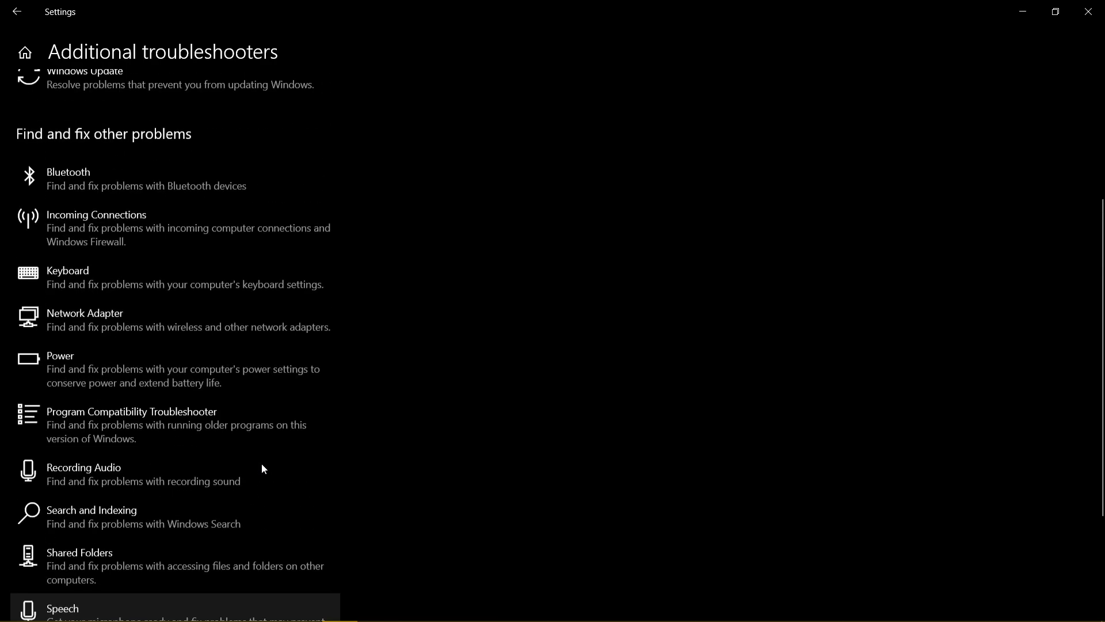
pyautogui.scroll(-5, 261, 468)
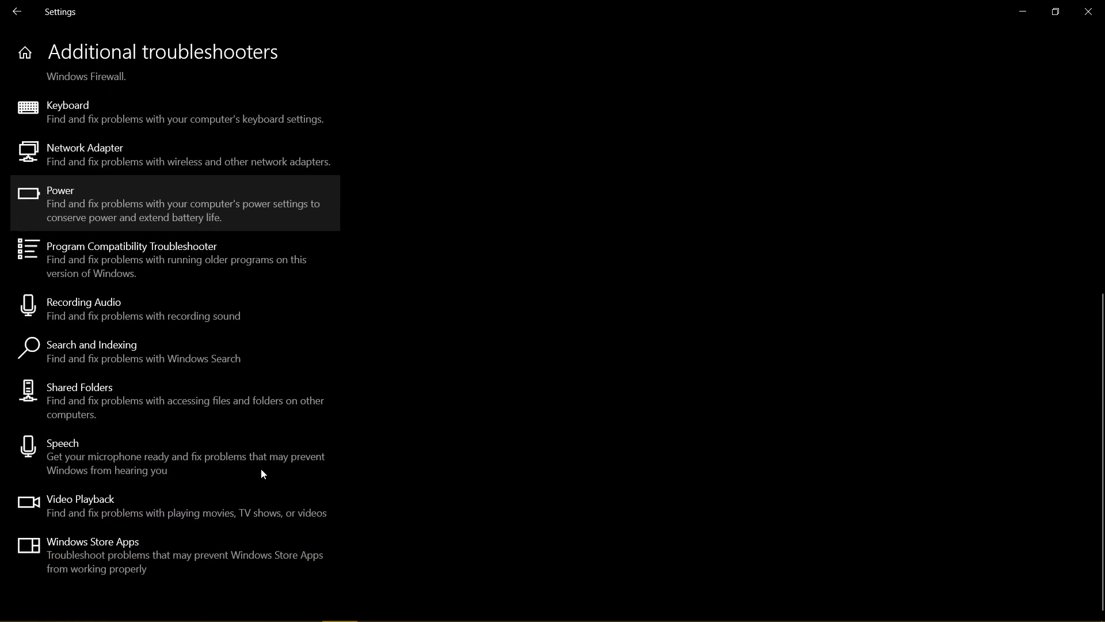
pyautogui.click(212, 561)
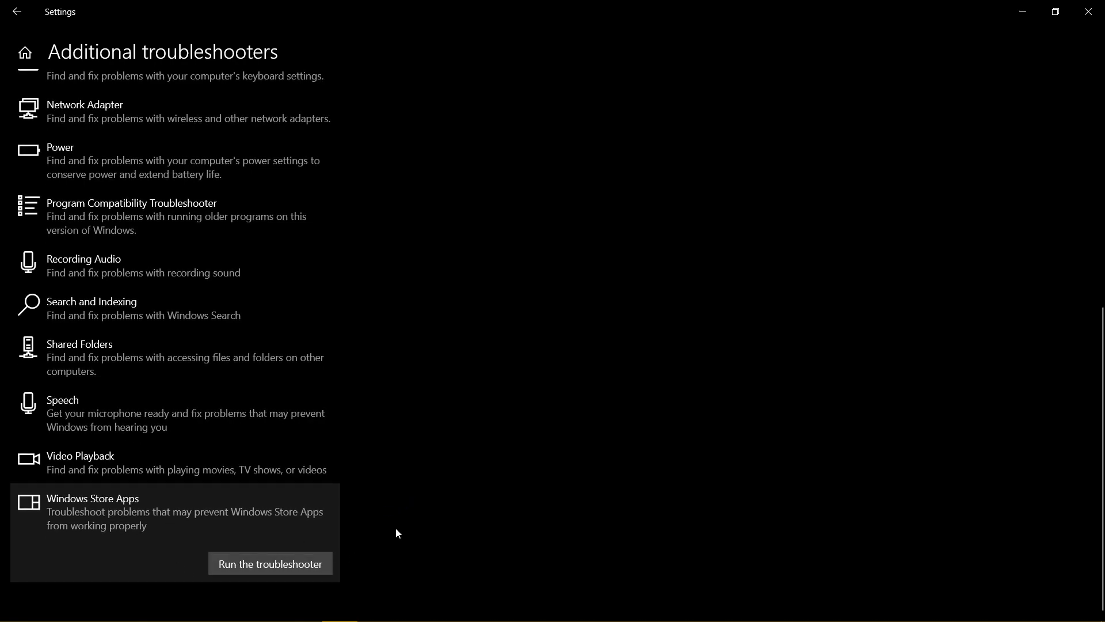
pyautogui.hotkey('alt', 'Tab')
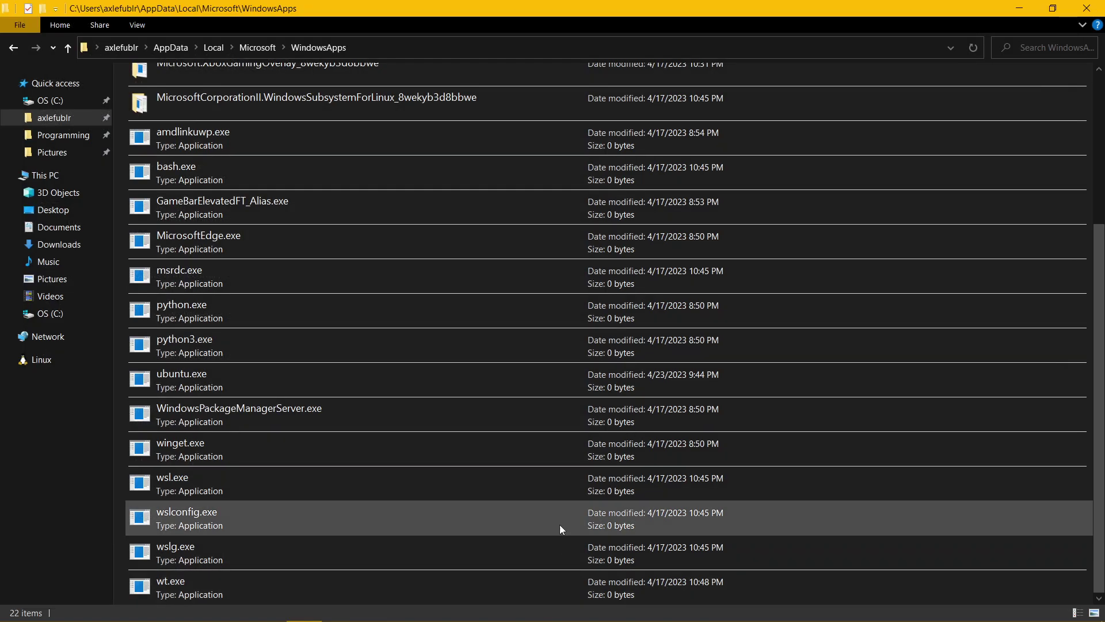
pyautogui.hotkey('alt', 'Tab')
# Show the WindowsAppsUnfukker repository, skim its README, and open its Issues list.
pyautogui.click(150, 11)
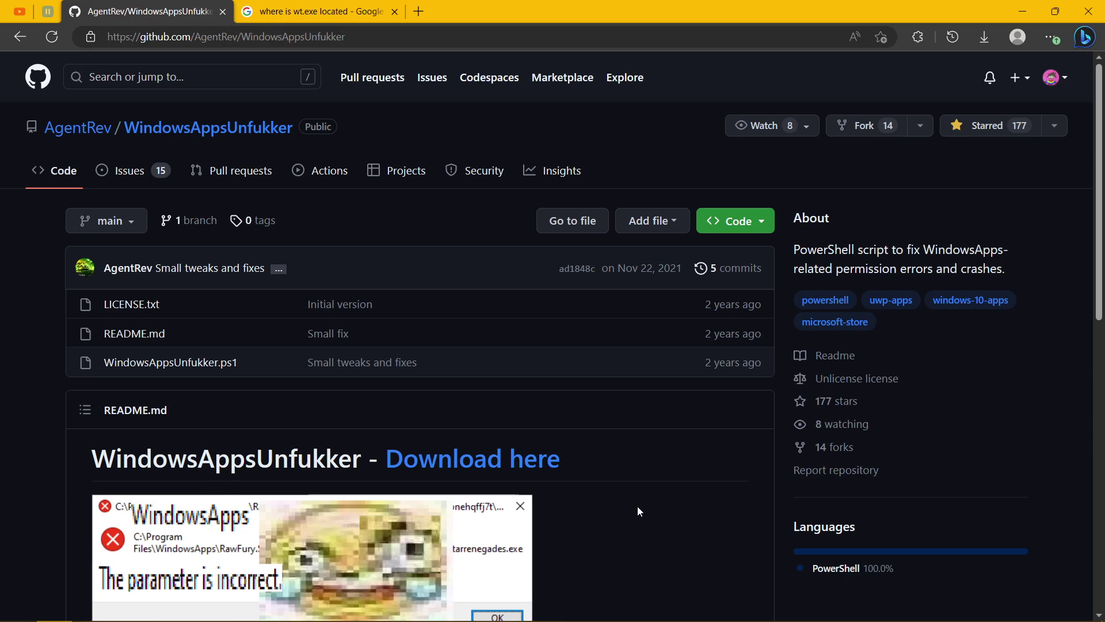
pyautogui.scroll(-6, 662, 515)
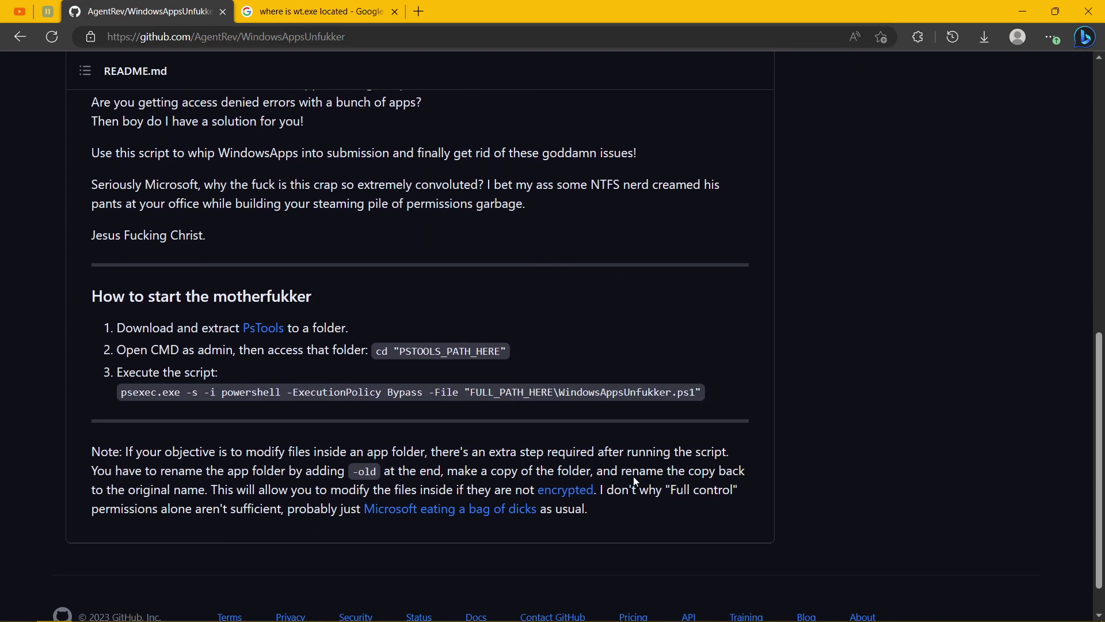
pyautogui.scroll(6, 633, 476)
pyautogui.click(130, 167)
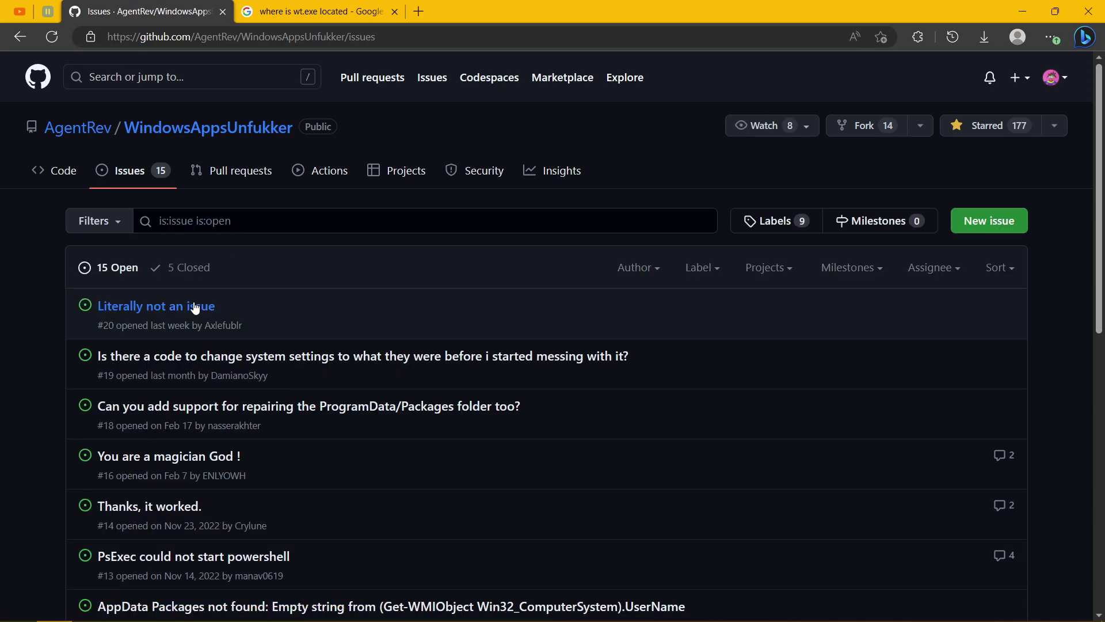
# Read issue #20 'Literally not an issue', then return to the repository's Code tab.
pyautogui.click(193, 311)
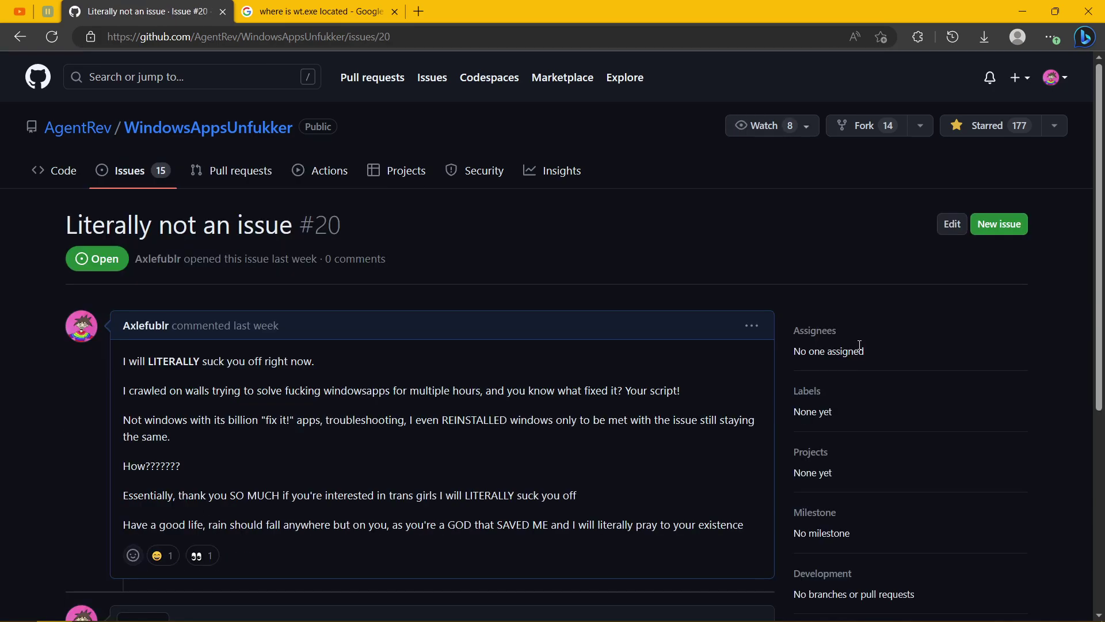
pyautogui.scroll(-1, 845, 345)
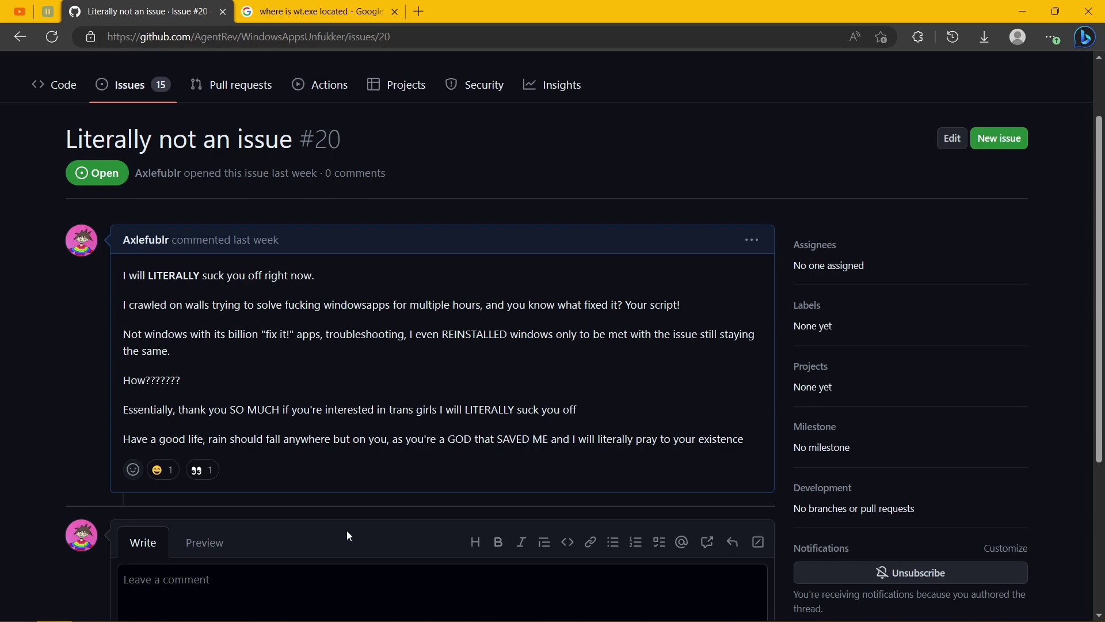
pyautogui.scroll(2, 262, 437)
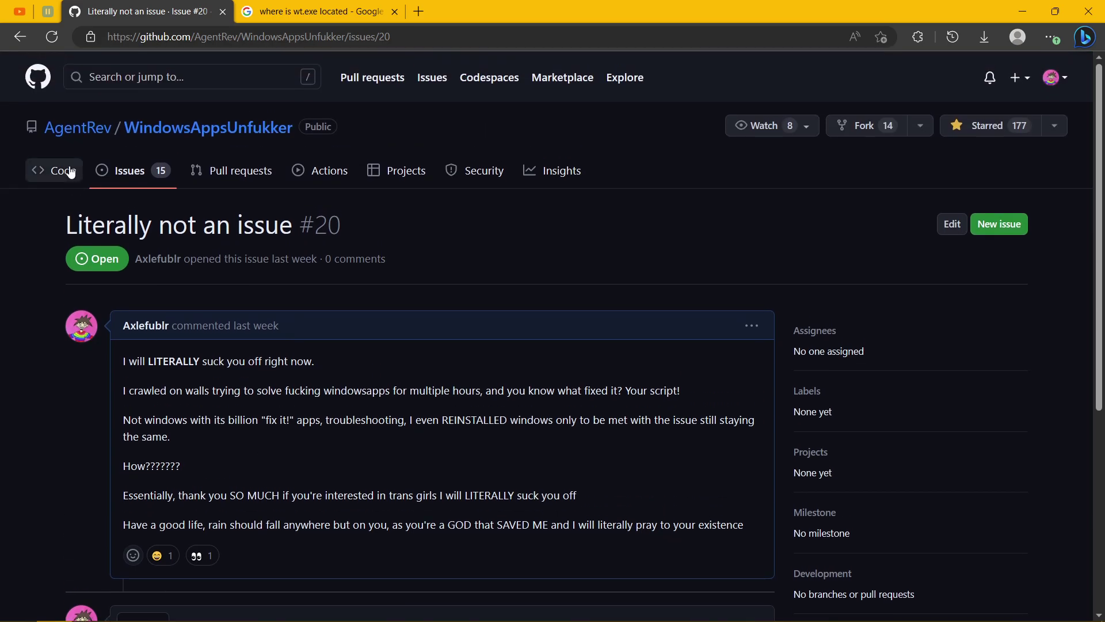
pyautogui.click(36, 171)
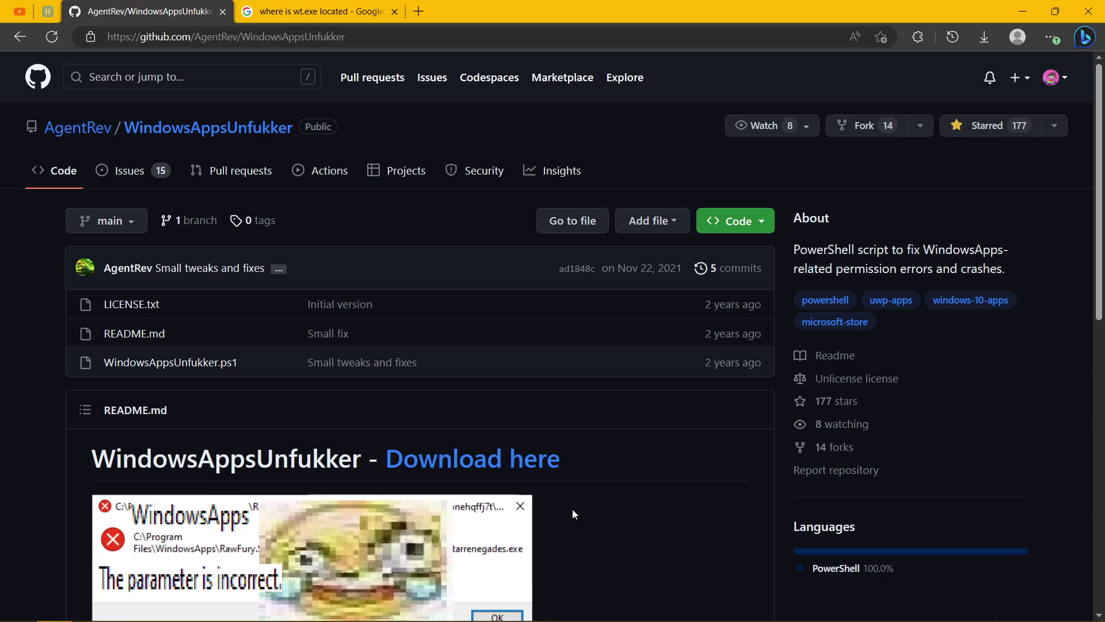
pyautogui.hotkey('ctrl', 'l')
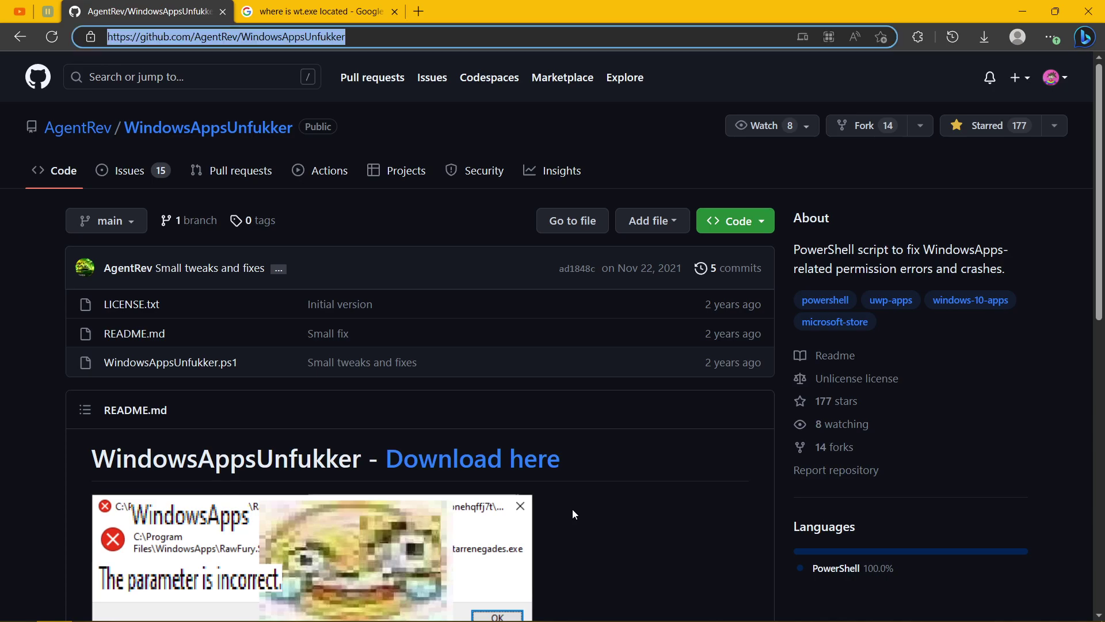
pyautogui.click(572, 510)
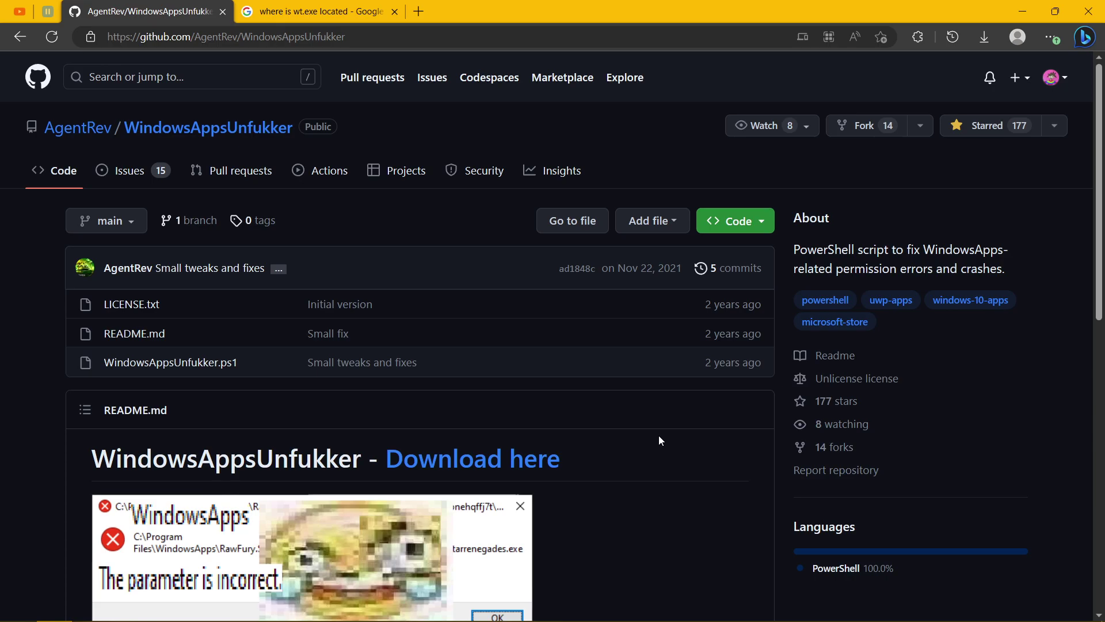
# Launch Windows Terminal via wt.exe, confirm it runs WindowsTerminal.exe from WindowsApps, and return to GitHub.
pyautogui.press('super+r')
pyautogui.write('wt.ex')
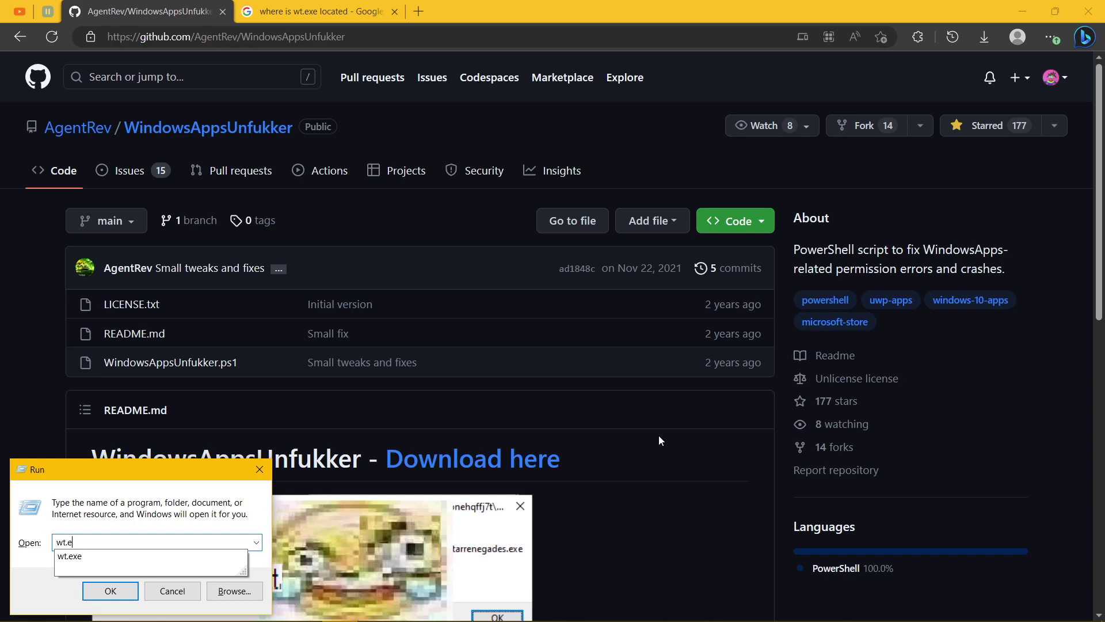
pyautogui.write('e')
pyautogui.press('Return')
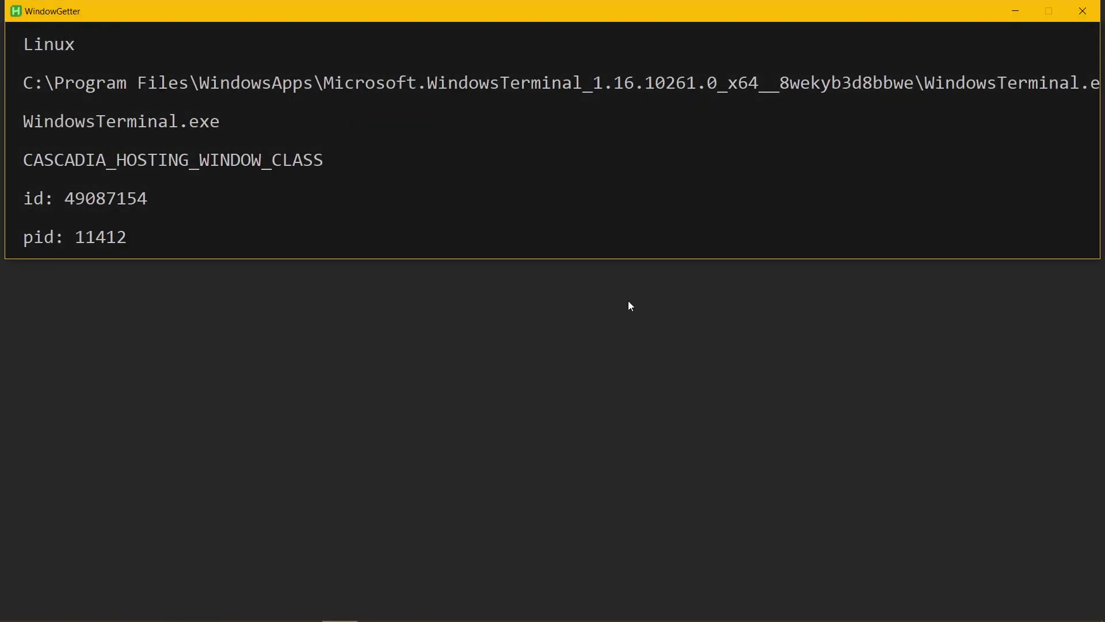
pyautogui.click(1082, 10)
pyautogui.hotkey('ctrl', 'z')
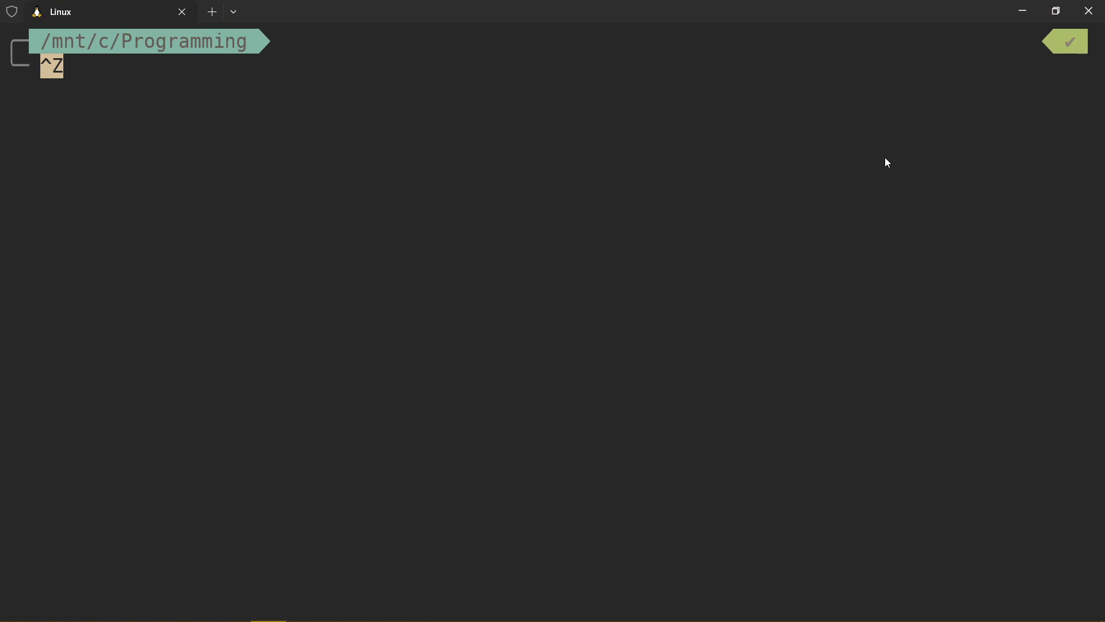
pyautogui.hotkey('alt', 'Tab')
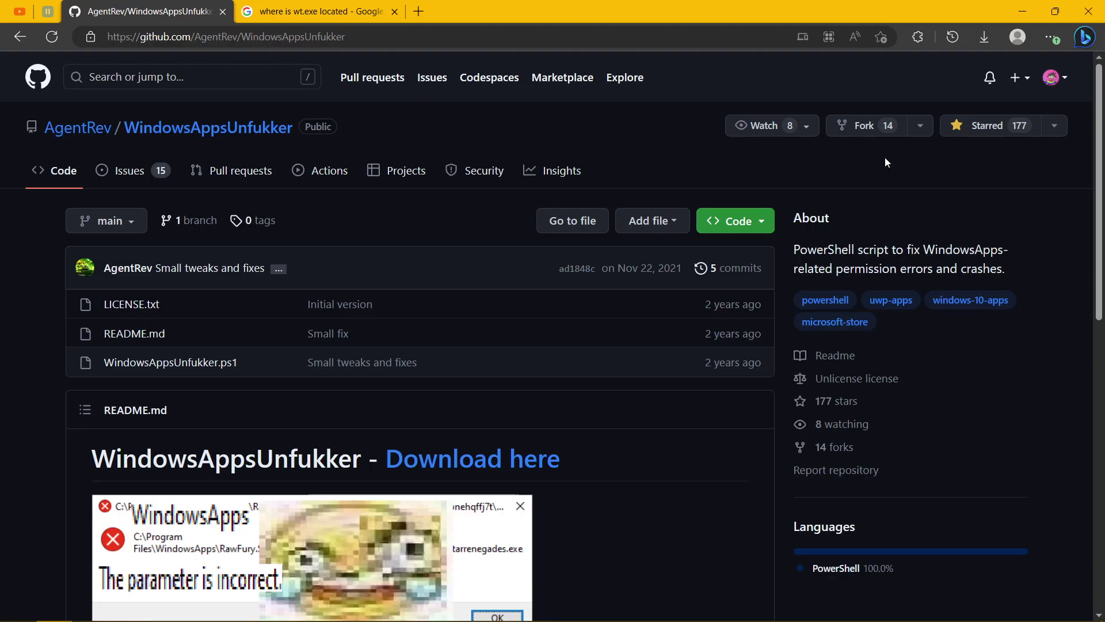